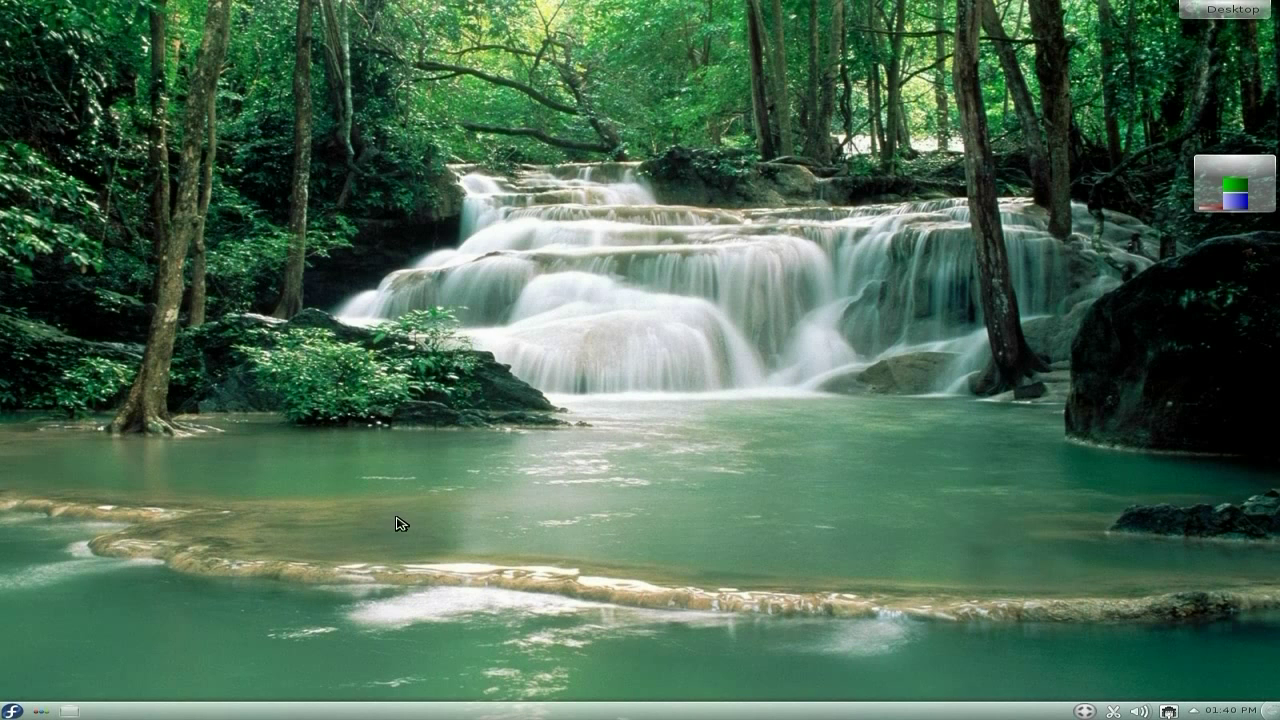
# Step: Open the Konqueror web browser, view its Fedora start page maximized, and close it
pyautogui.click(16, 713)
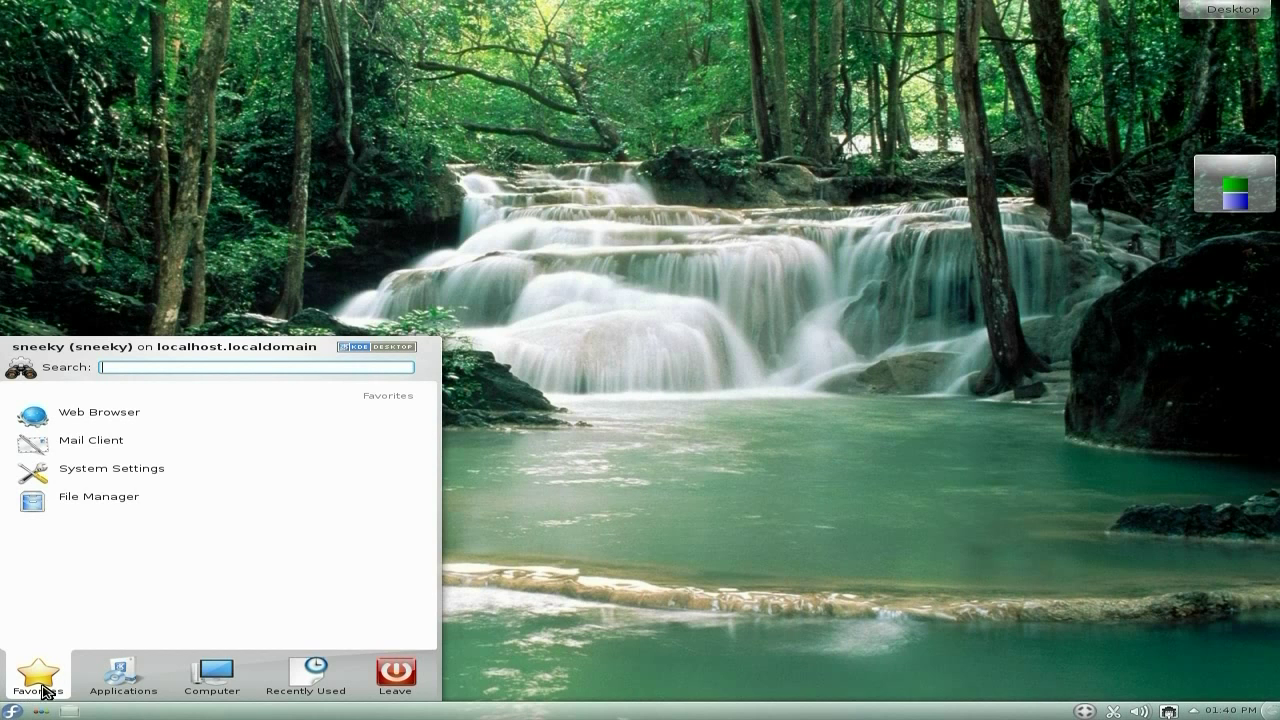
pyautogui.click(115, 424)
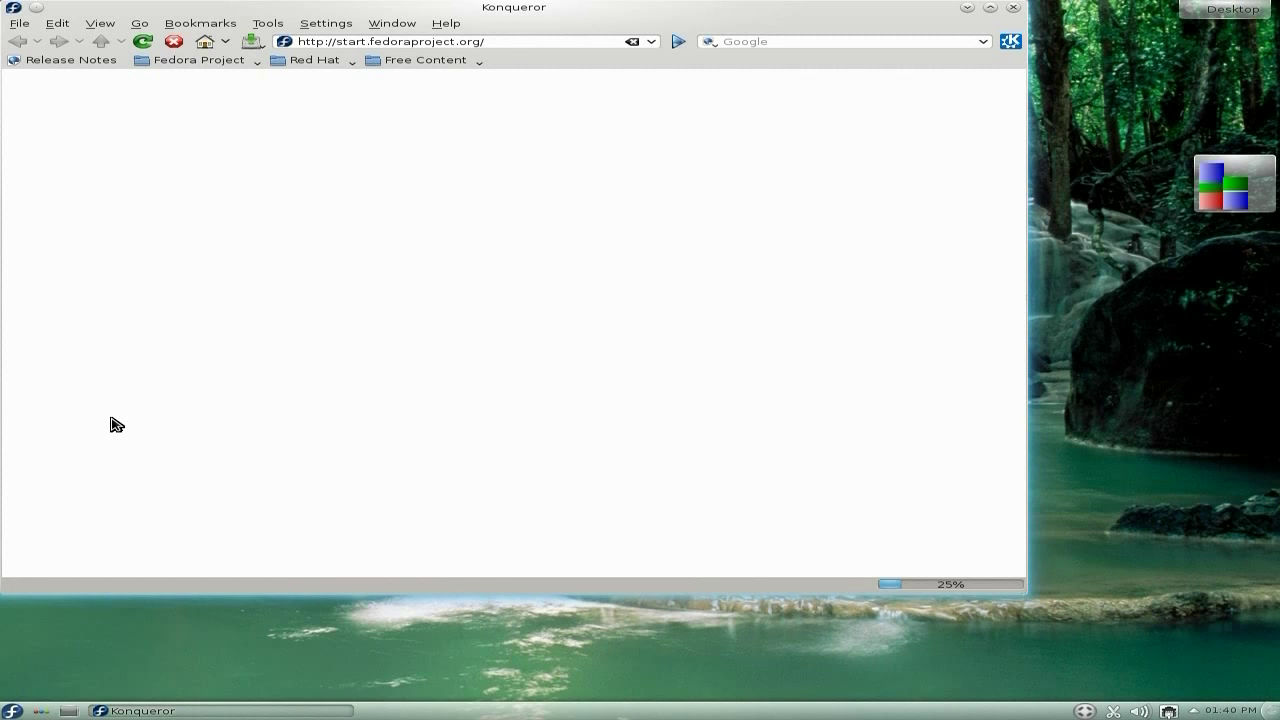
pyautogui.click(991, 9)
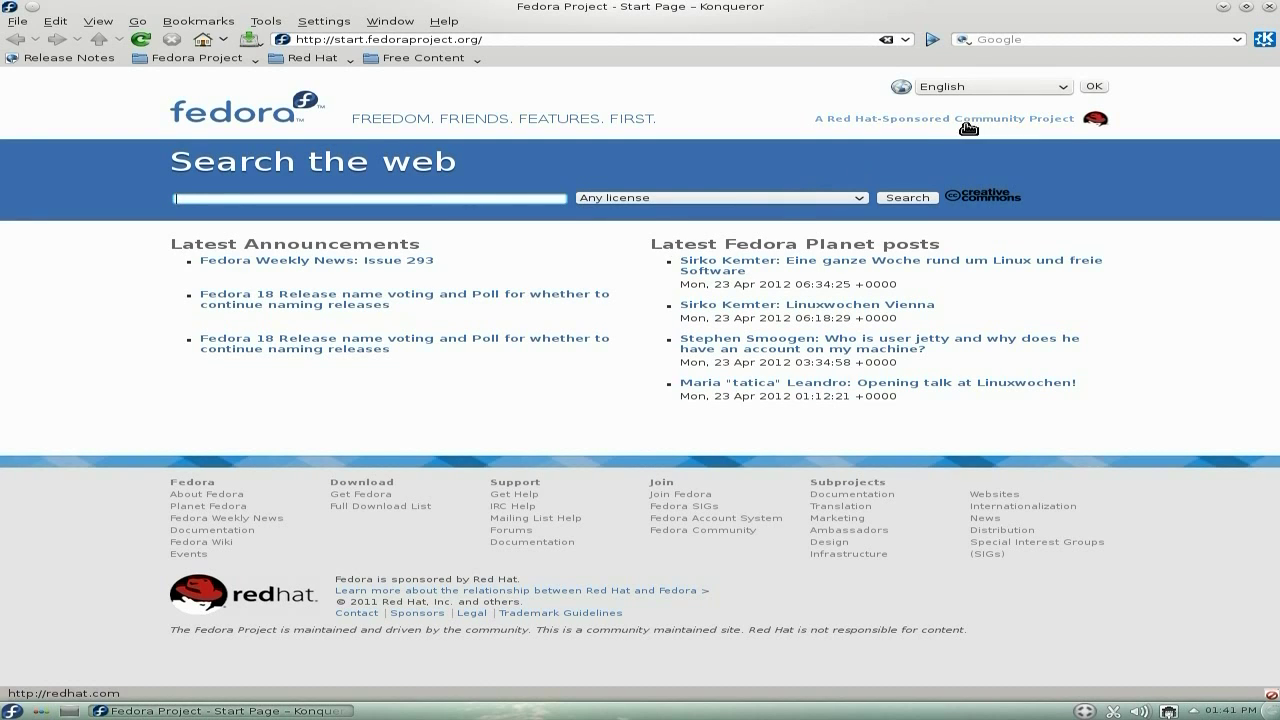
pyautogui.click(1271, 8)
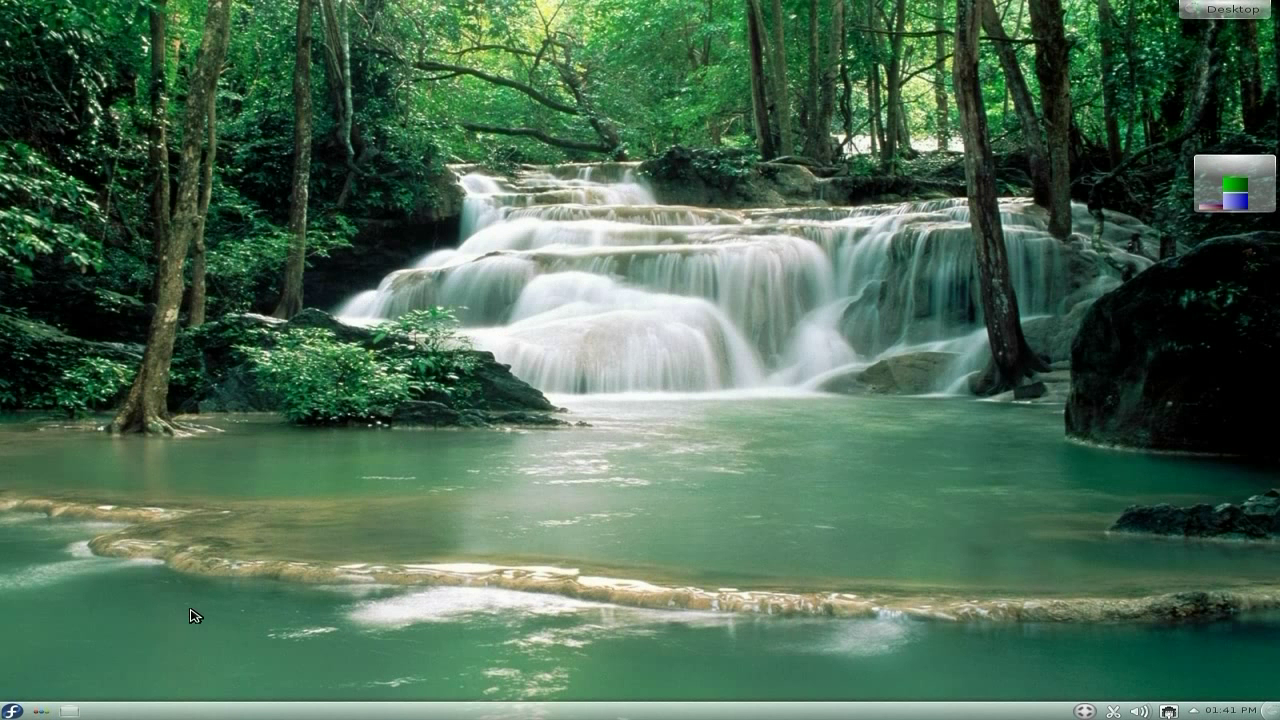
# Step: Launch the Firefox web browser from the Internet applications
pyautogui.click(12, 713)
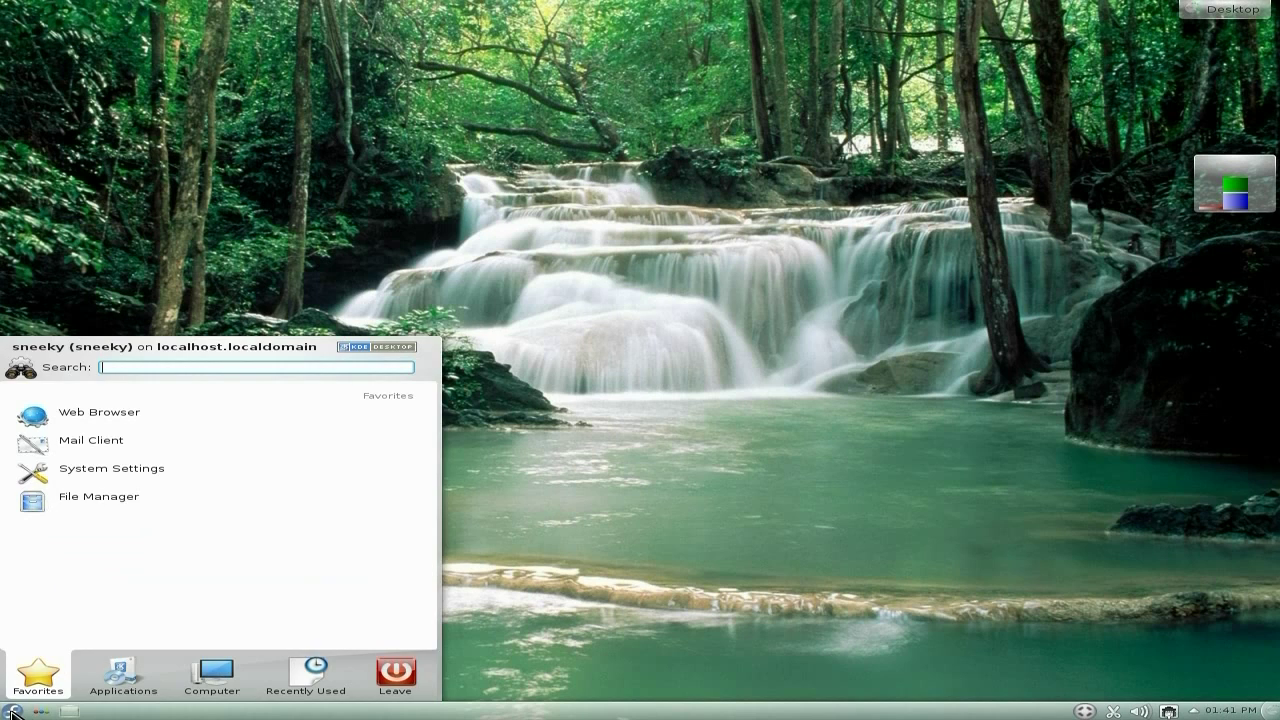
pyautogui.click(110, 685)
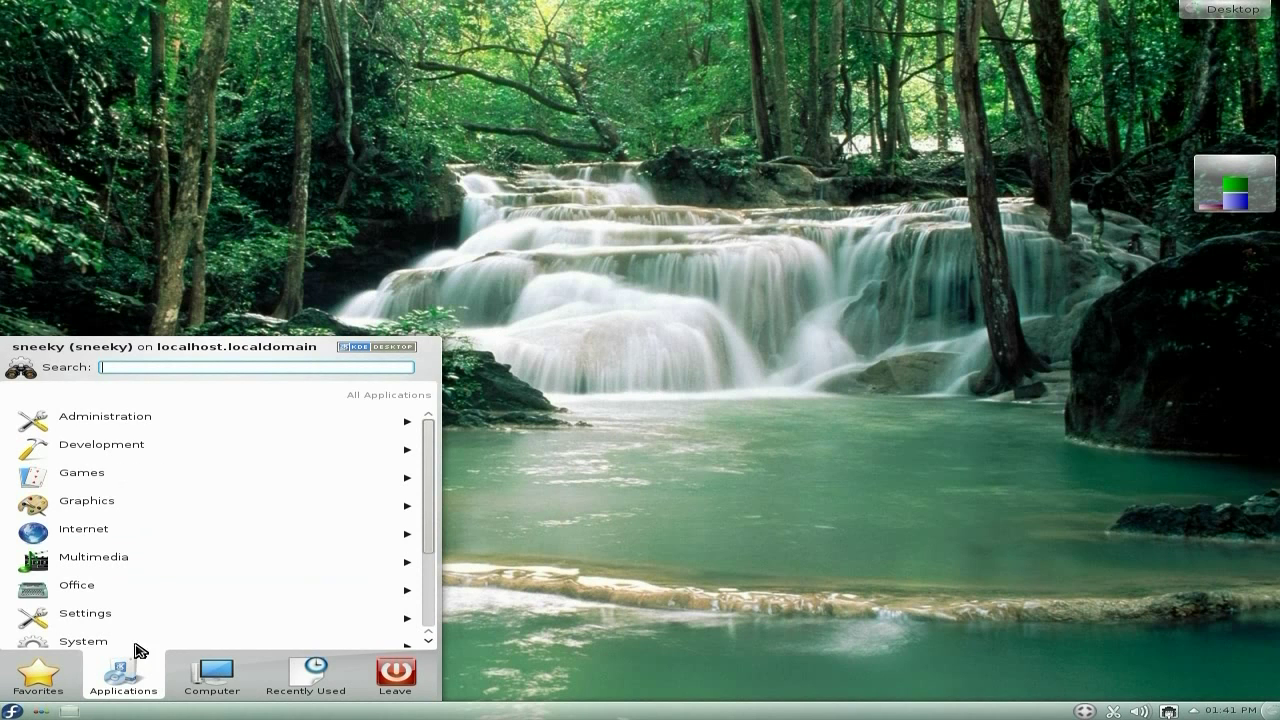
pyautogui.click(160, 523)
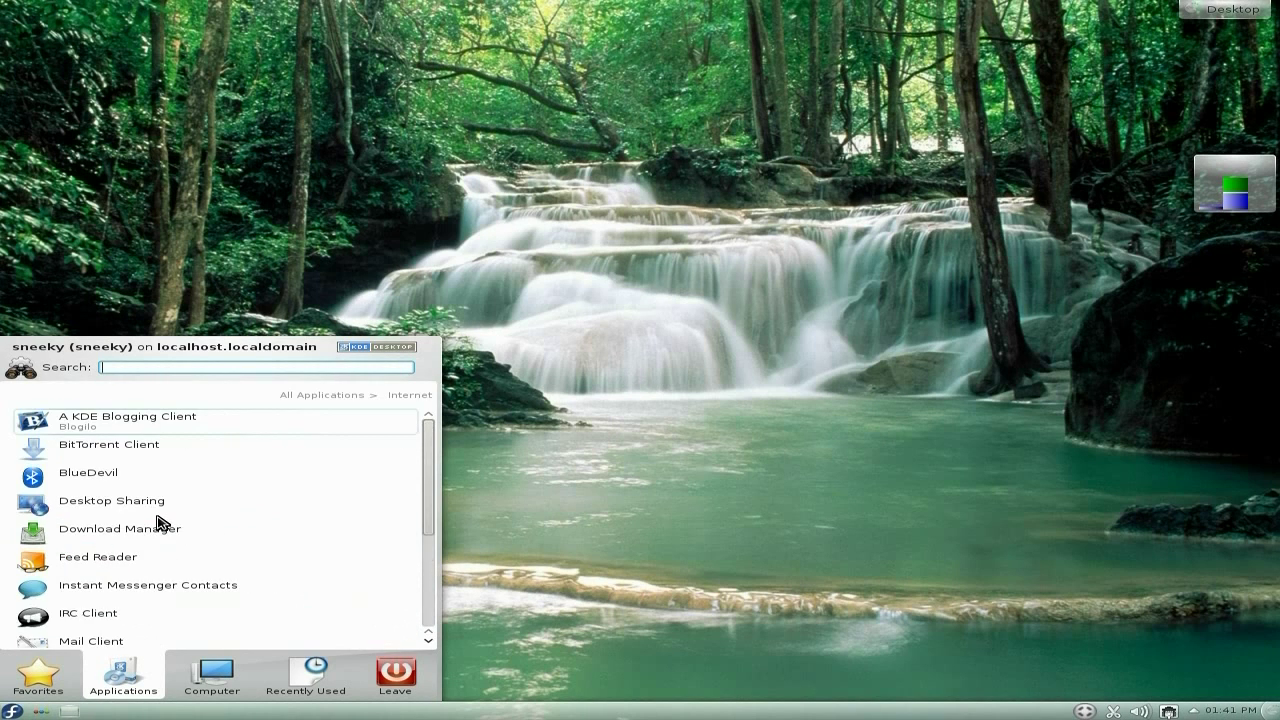
pyautogui.scroll(-2, 240, 522)
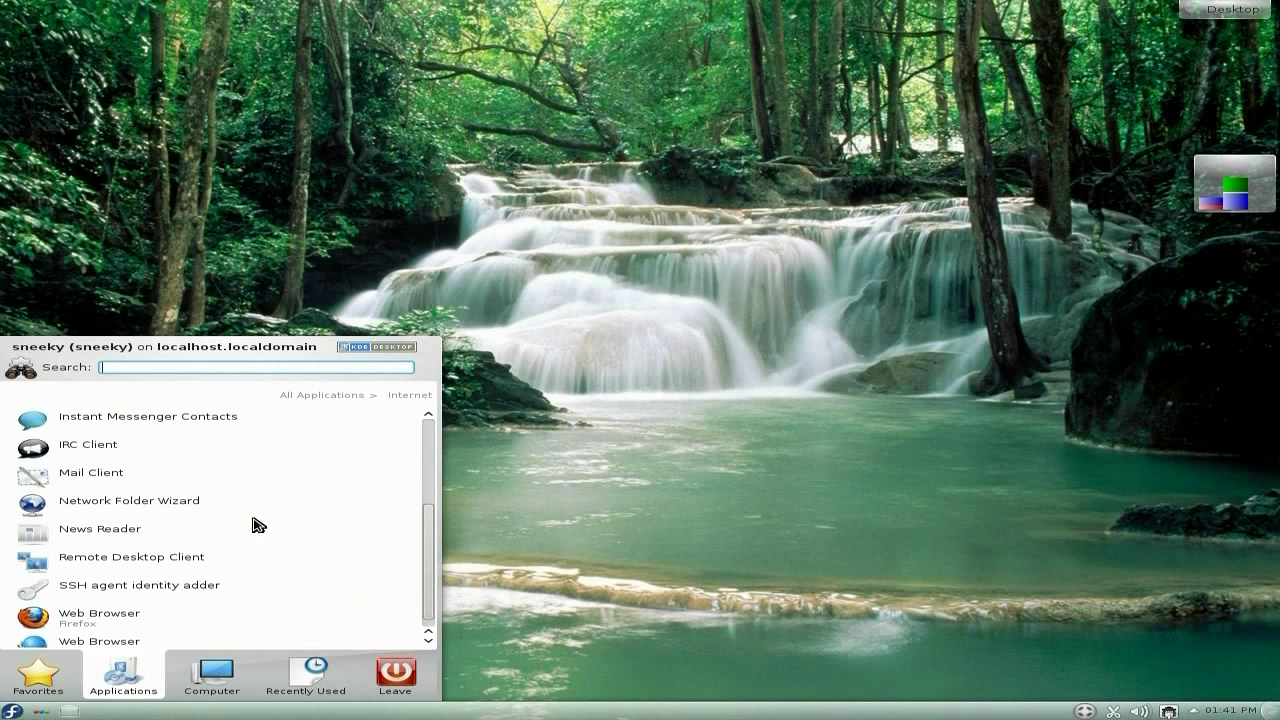
pyautogui.click(151, 606)
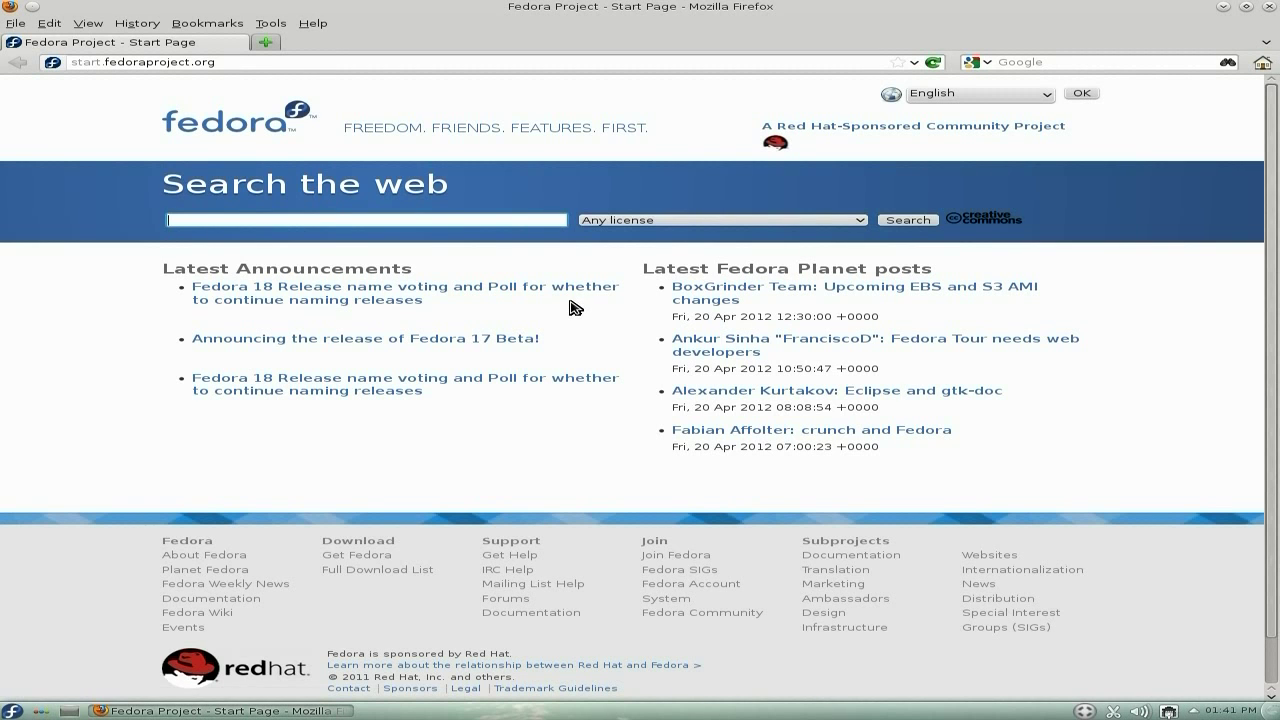
# Step: Go to Google, search for youtube, and open the YouTube website from the results
pyautogui.click(1228, 64)
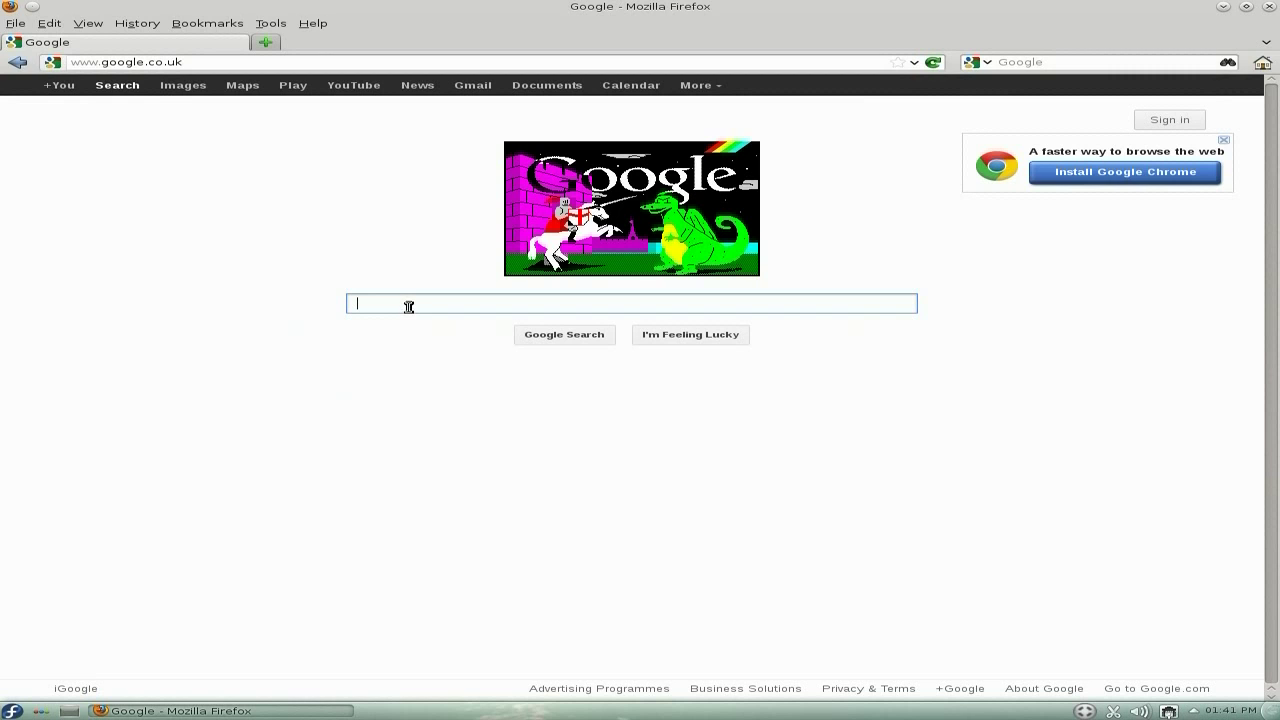
pyautogui.write('youtube')
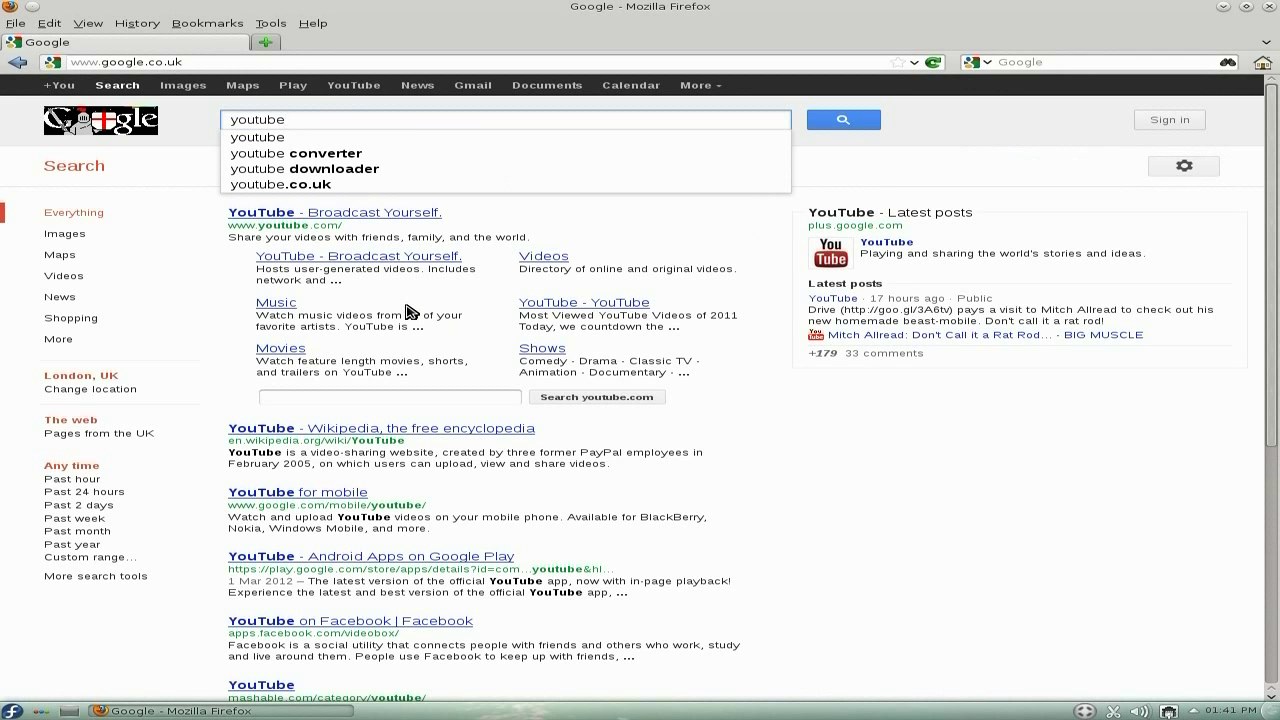
pyautogui.click(419, 215)
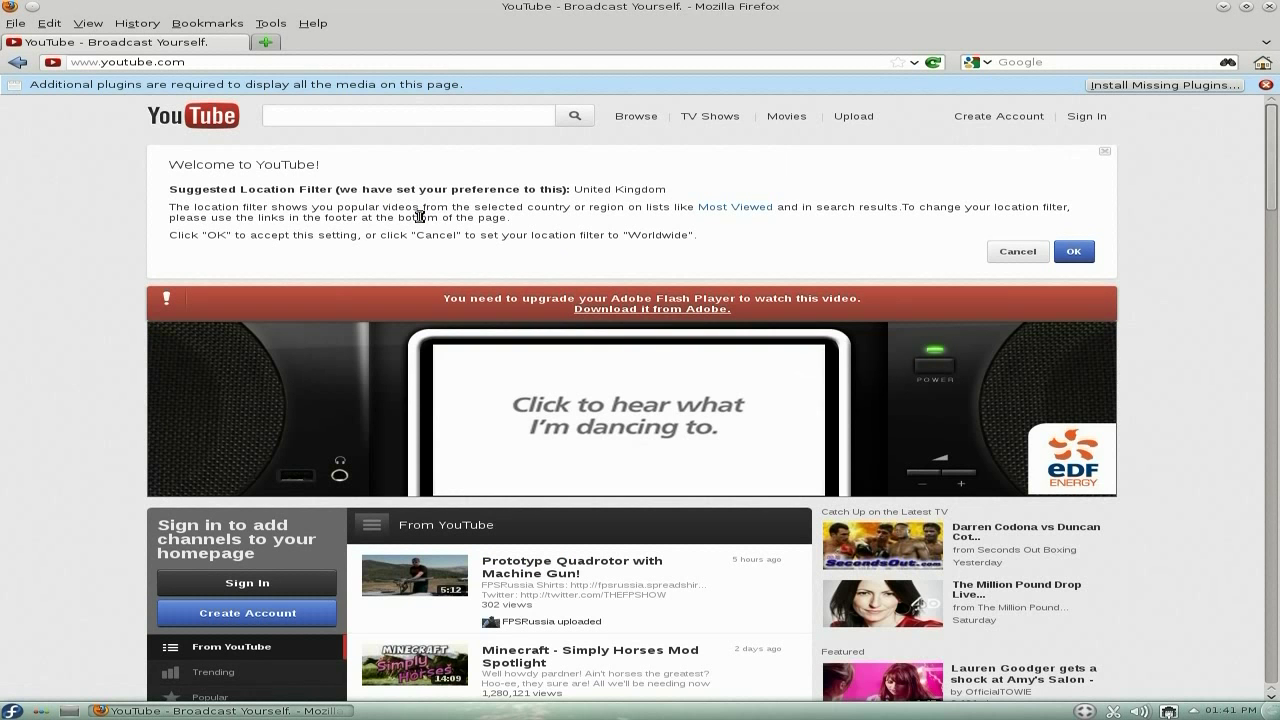
# Step: Accept YouTube's suggested United Kingdom location filter and dismiss the missing-plugins notice
pyautogui.click(1073, 251)
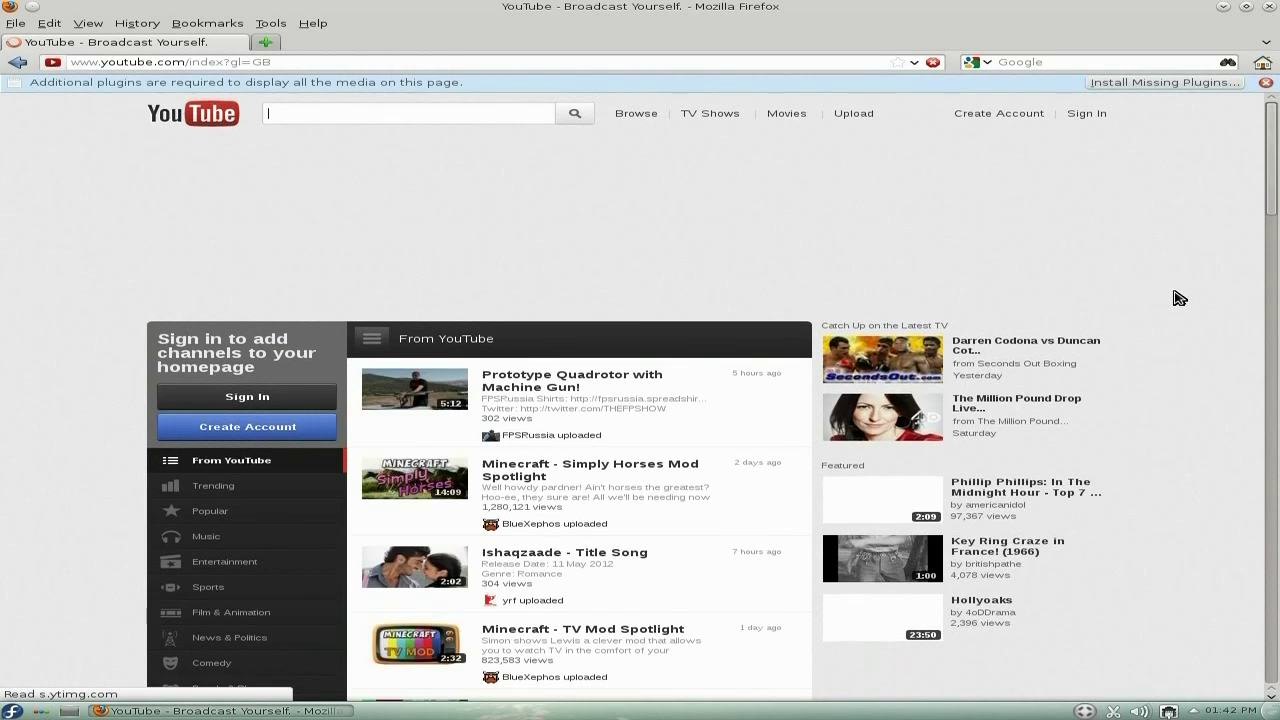
pyautogui.scroll(-1, 1178, 298)
pyautogui.scroll(1, 1178, 298)
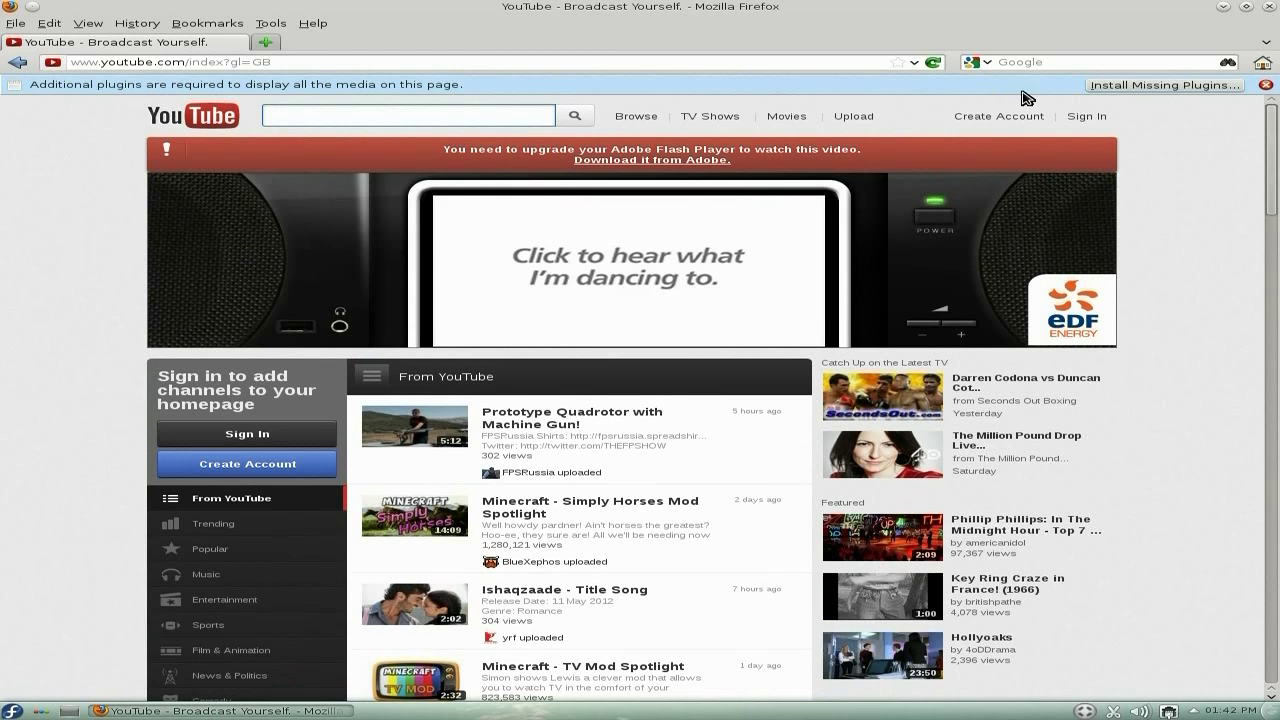
pyautogui.click(1265, 85)
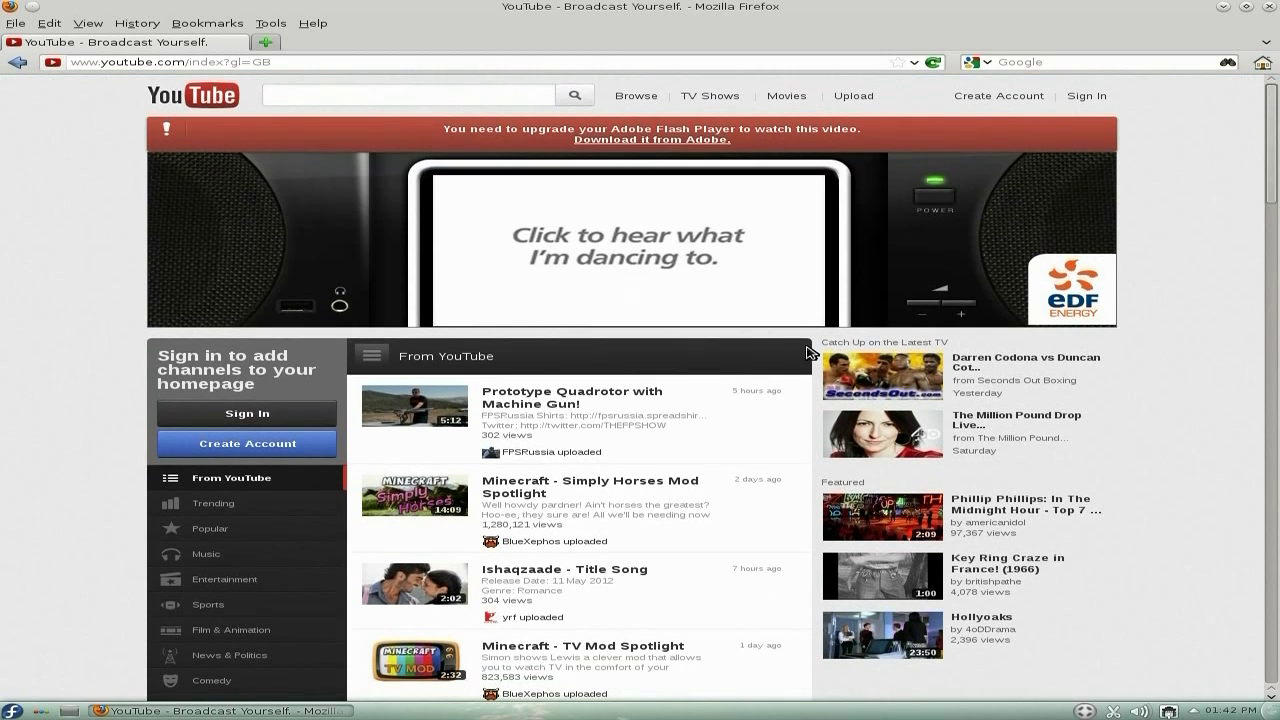
# Step: Search YouTube for sneekylinux, try its Puppylinux 525 video, and close Firefox
pyautogui.click(335, 97)
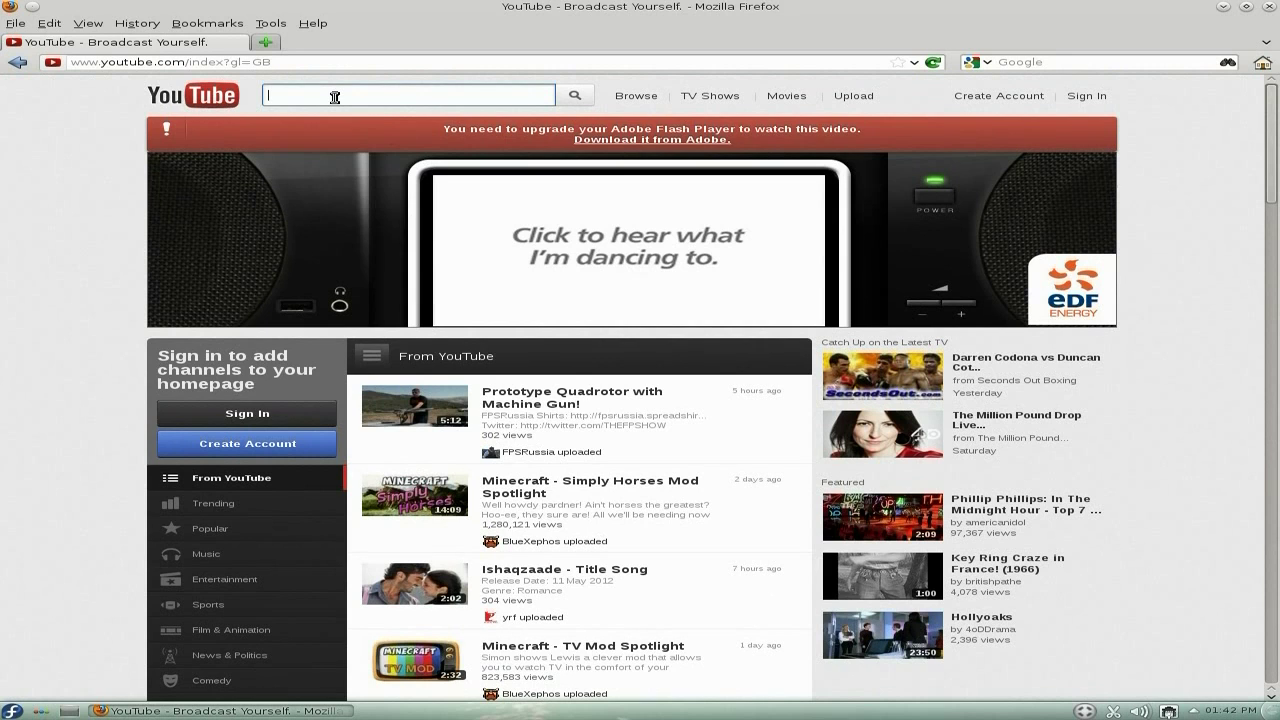
pyautogui.write('sneeky')
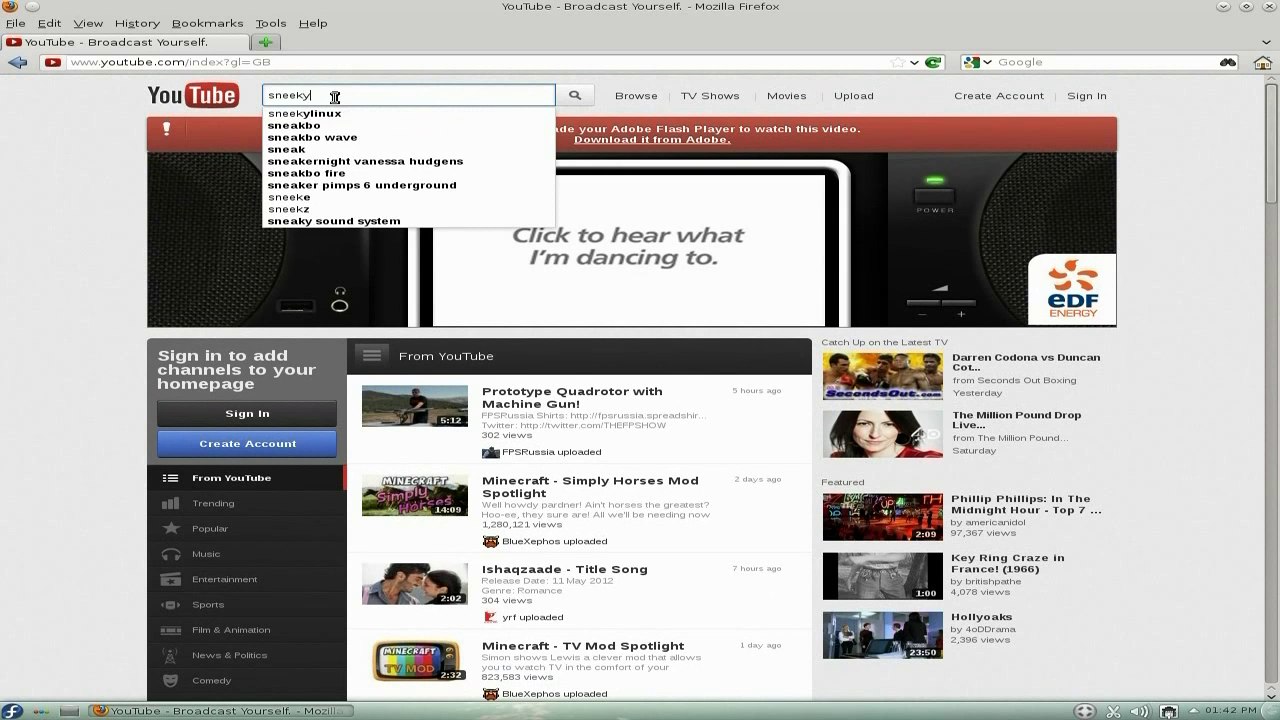
pyautogui.click(328, 115)
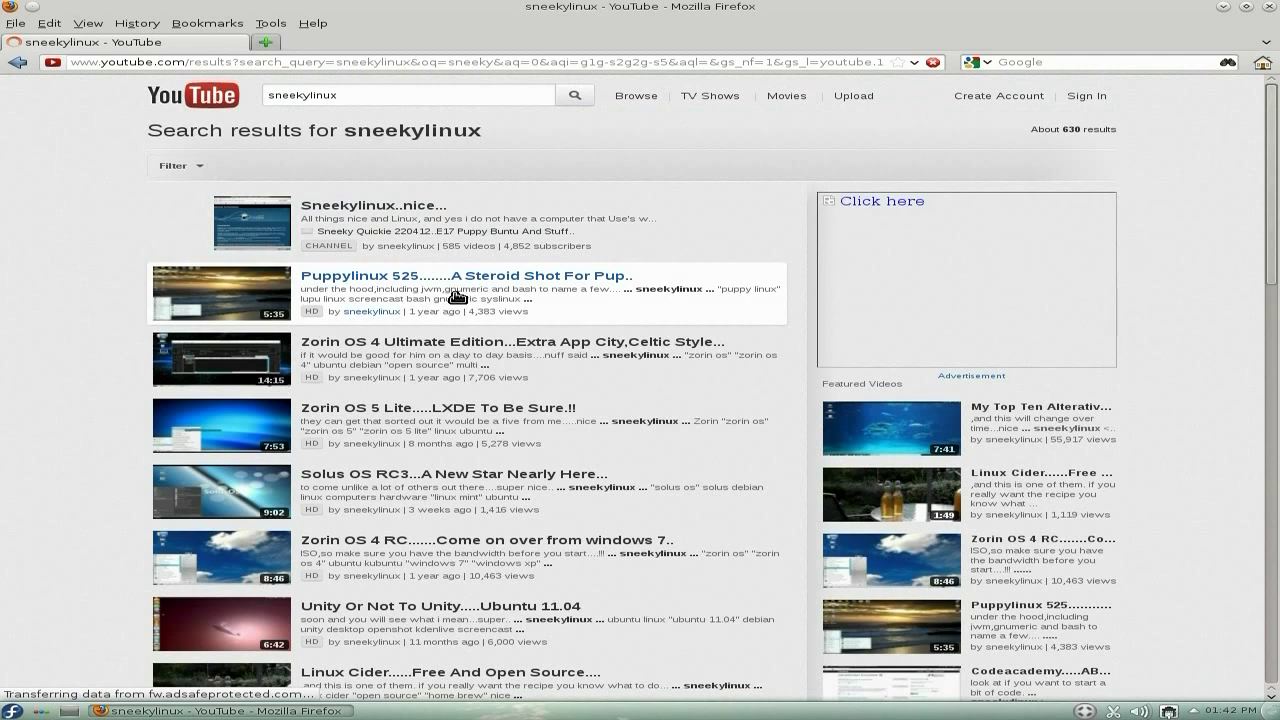
pyautogui.click(233, 295)
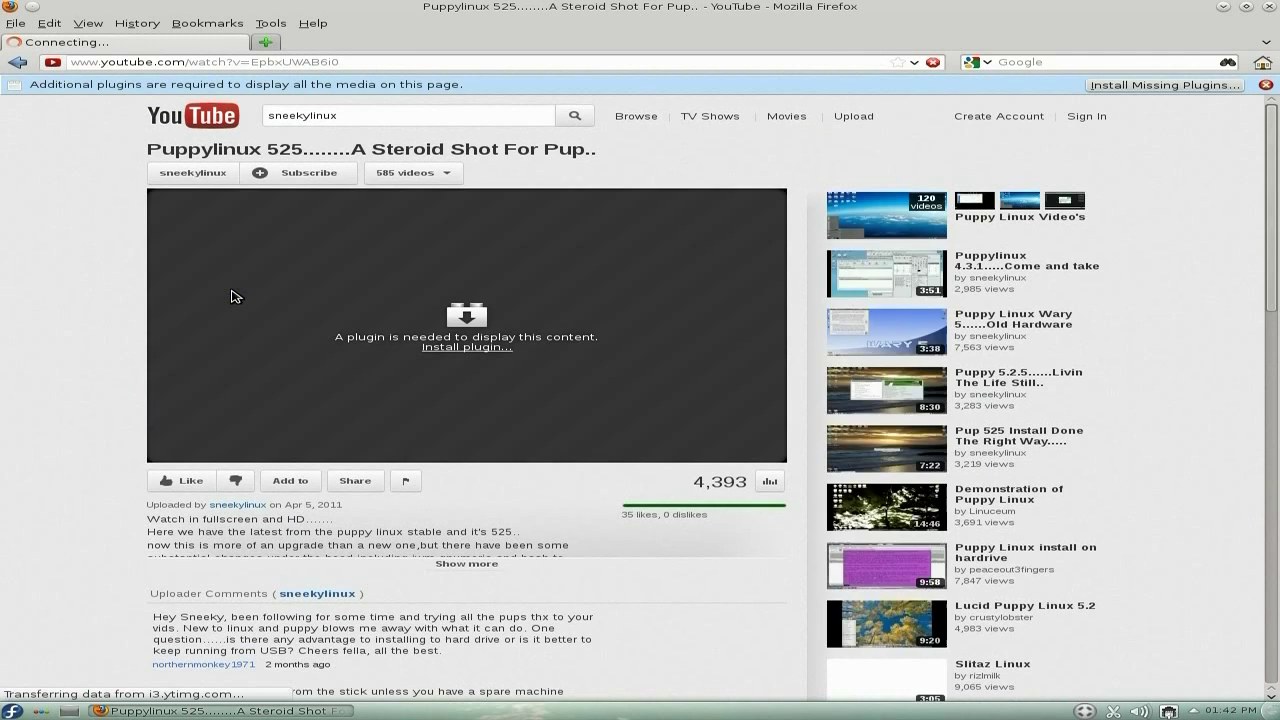
pyautogui.click(1265, 88)
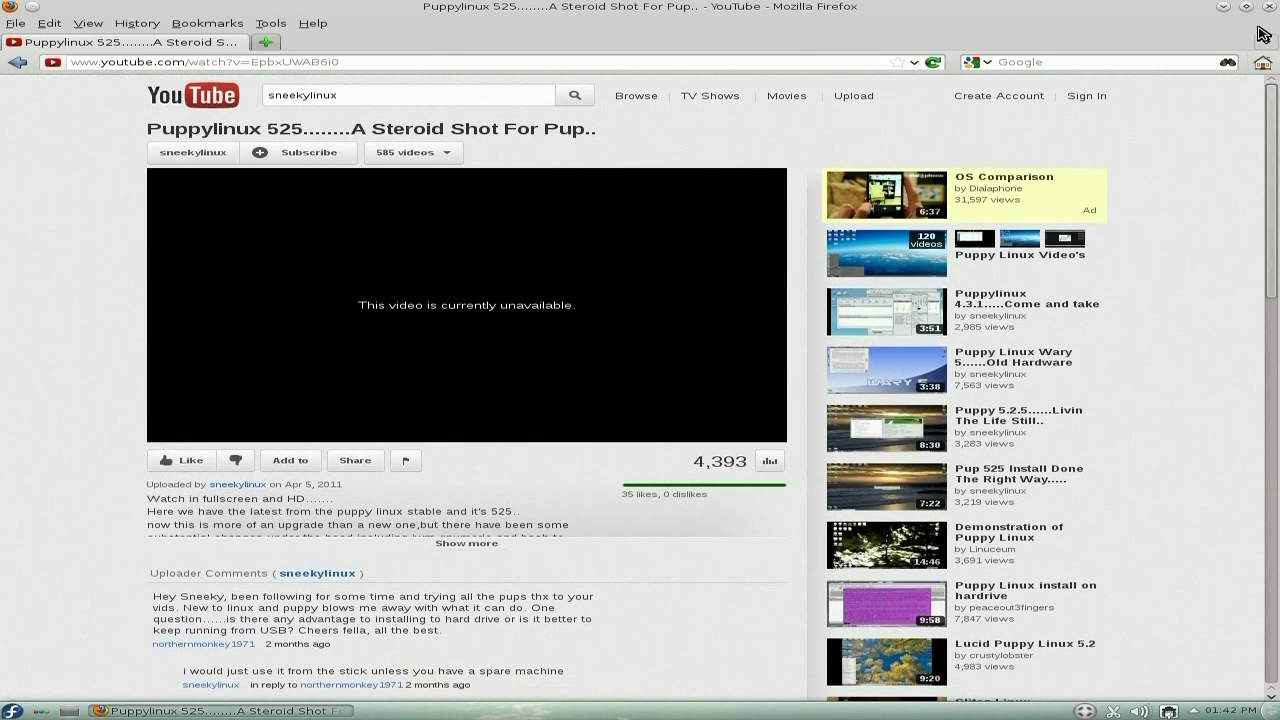
pyautogui.click(1270, 8)
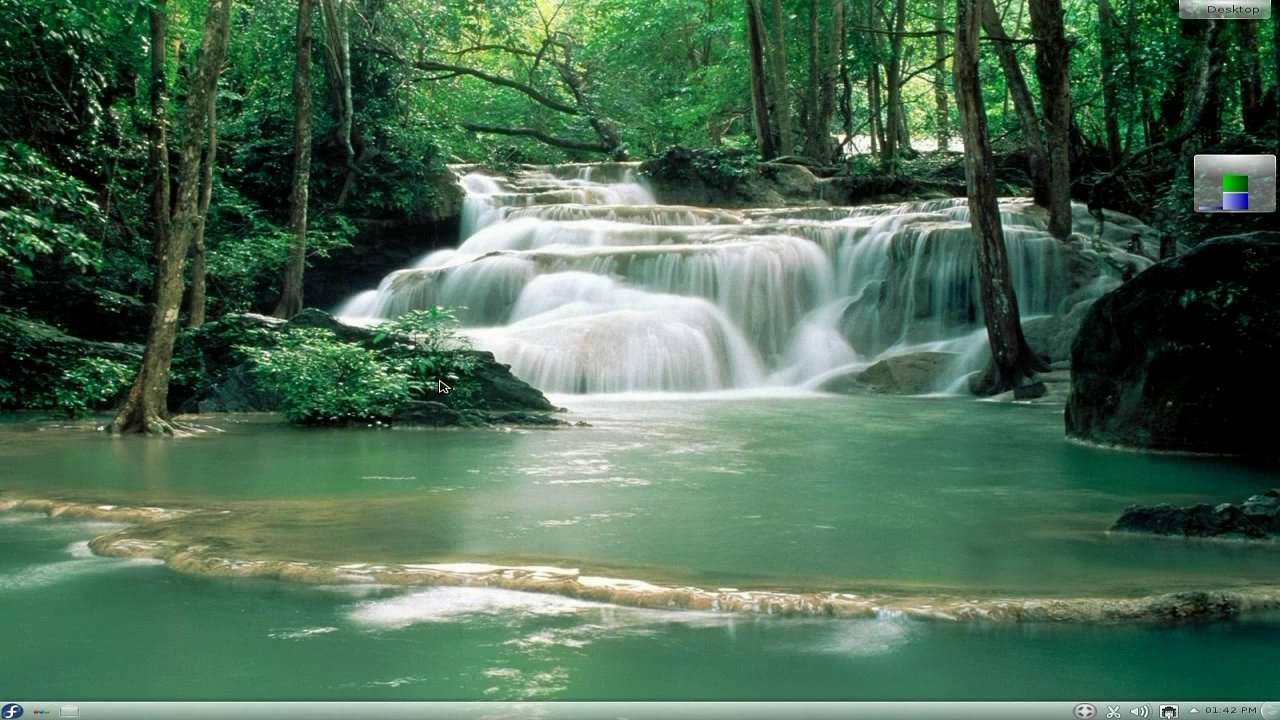
# Step: Open the Software Management application from the Administration applications
pyautogui.click(12, 711)
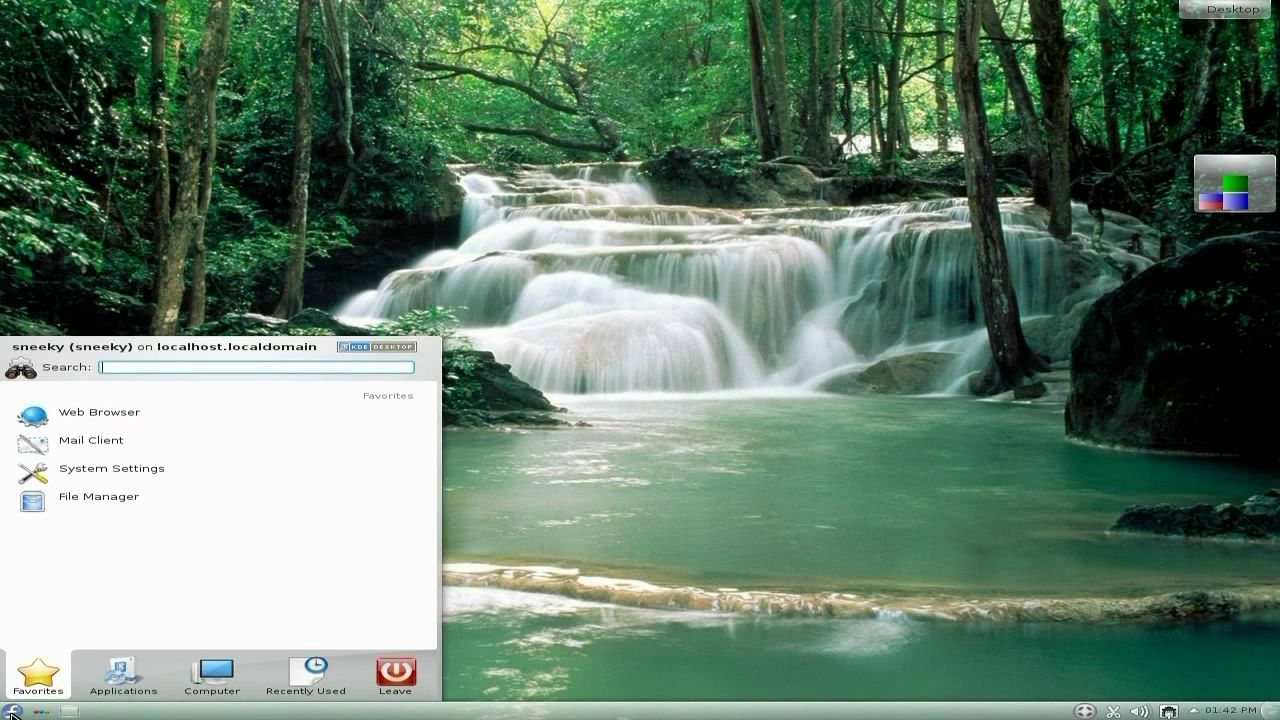
pyautogui.click(113, 680)
pyautogui.scroll(1, 143, 511)
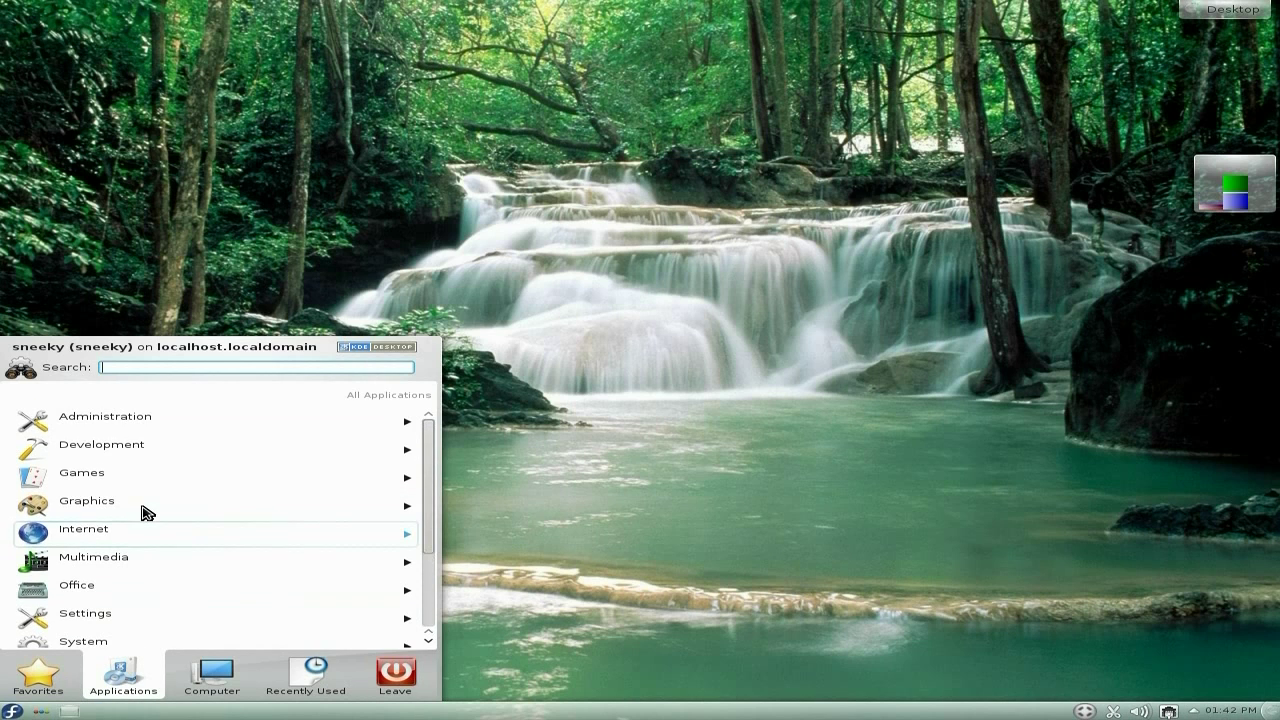
pyautogui.click(120, 428)
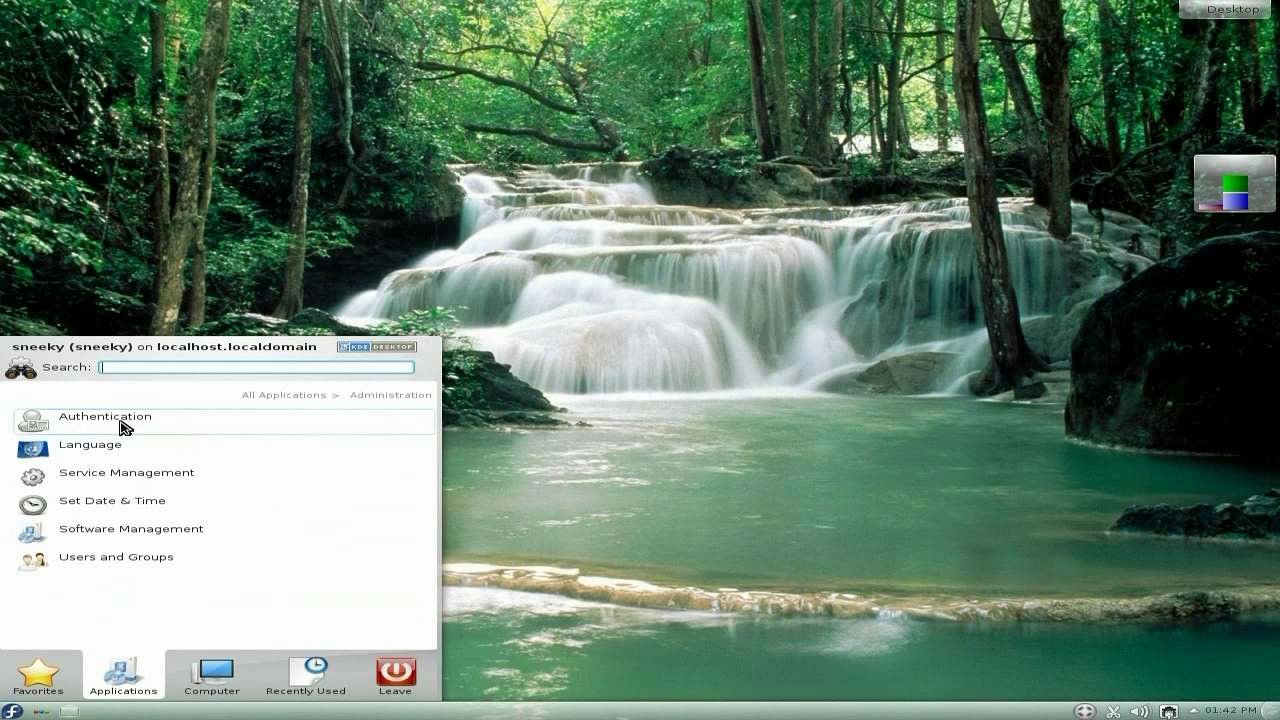
pyautogui.click(172, 537)
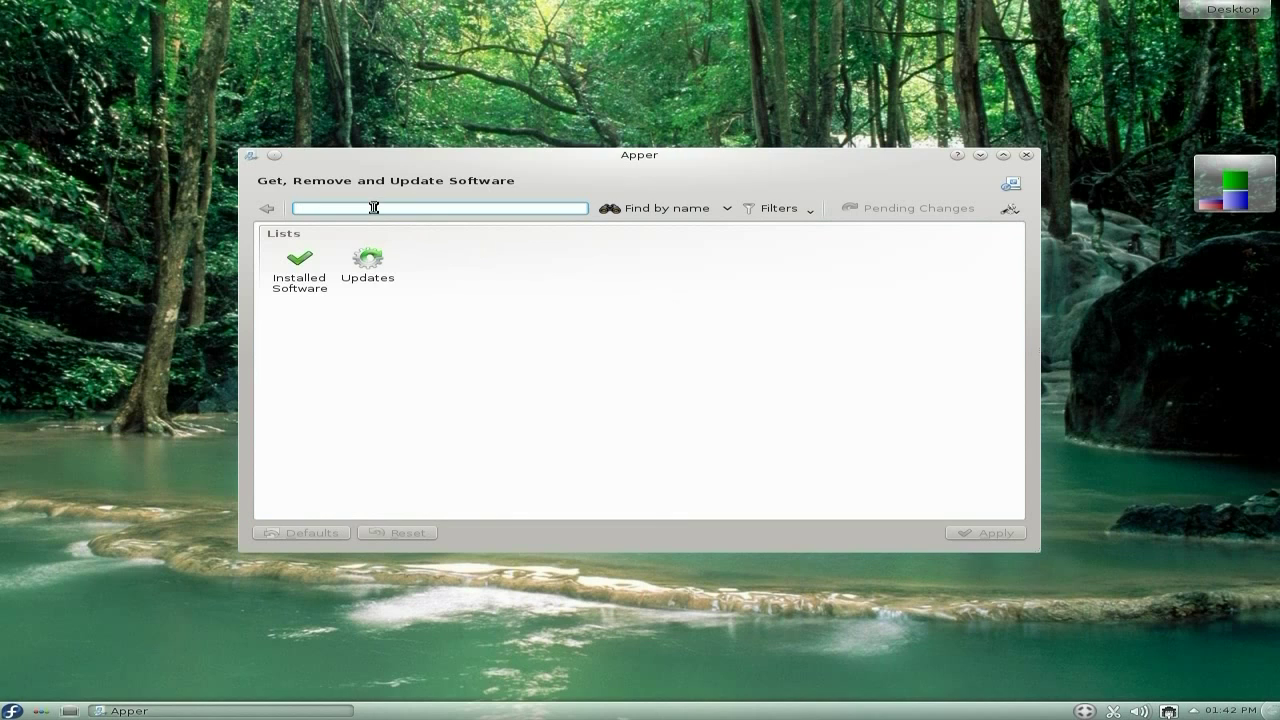
# Step: Search the available software by name for abiword
pyautogui.write('ab')
pyautogui.press('BackSpace')
pyautogui.write('iword')
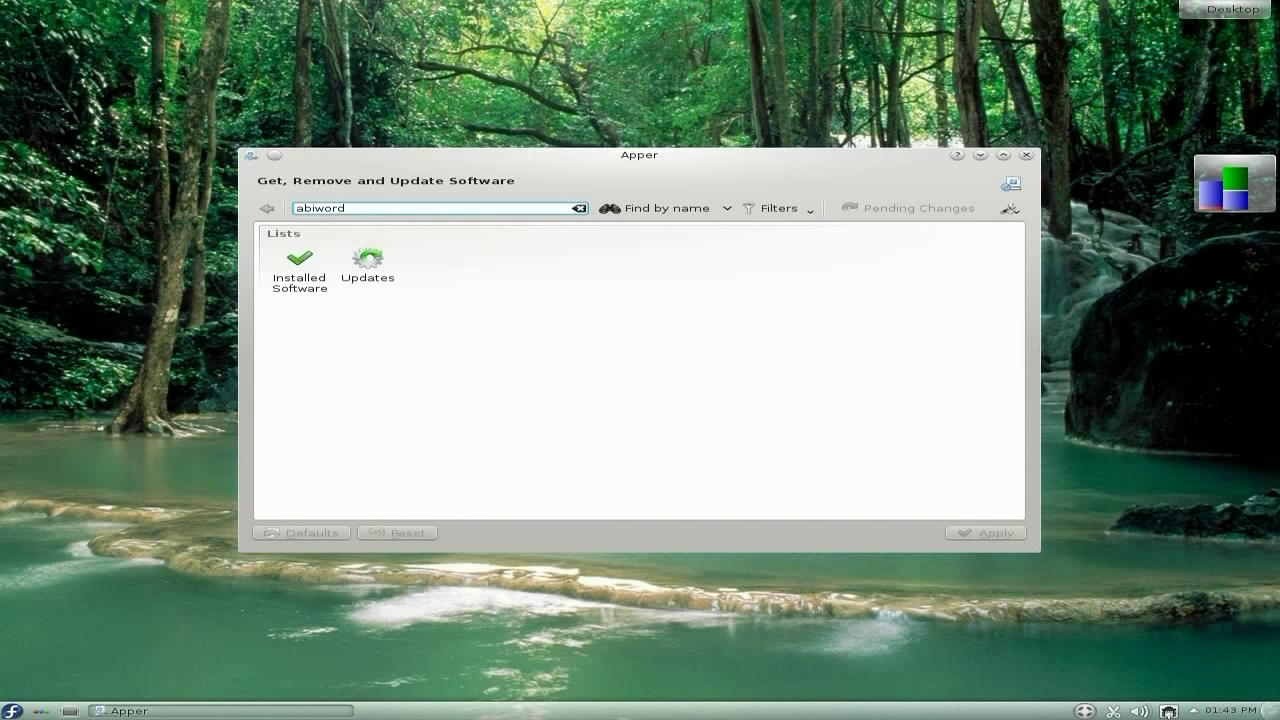
pyautogui.press('Return')
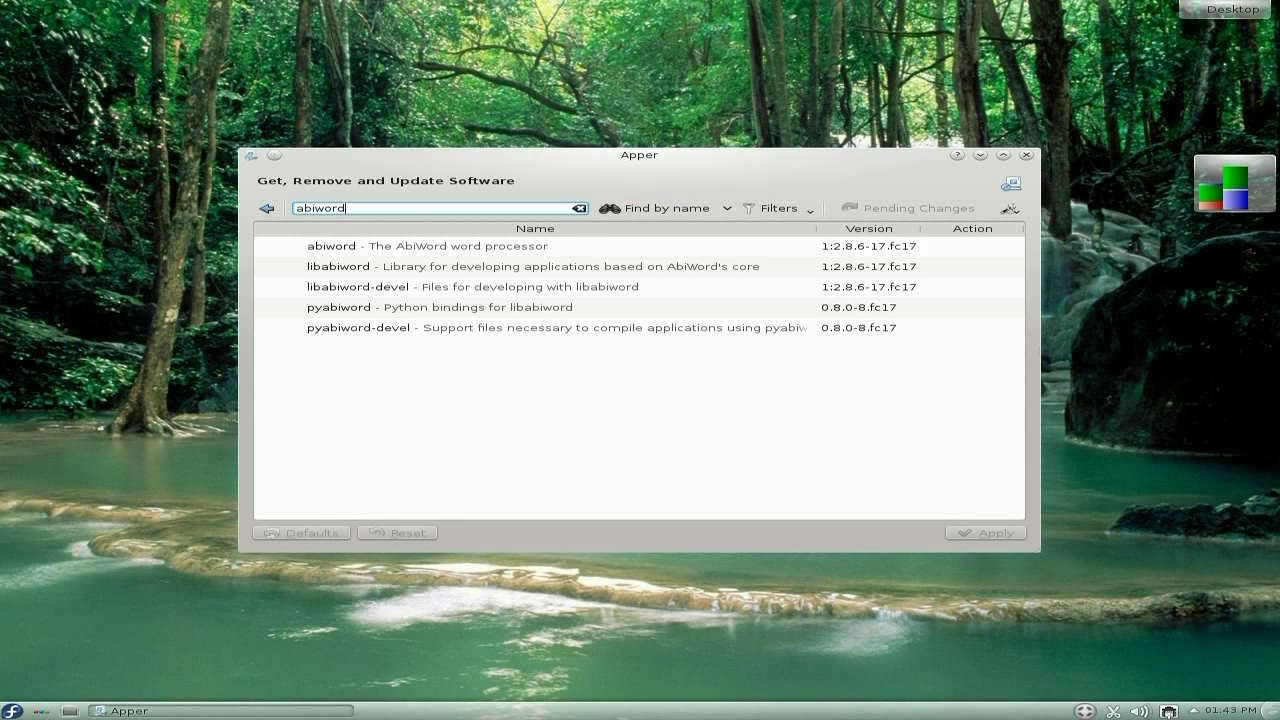
# Step: Mark the abiword word processor package for installation and apply the pending change
pyautogui.moveTo(480, 251)
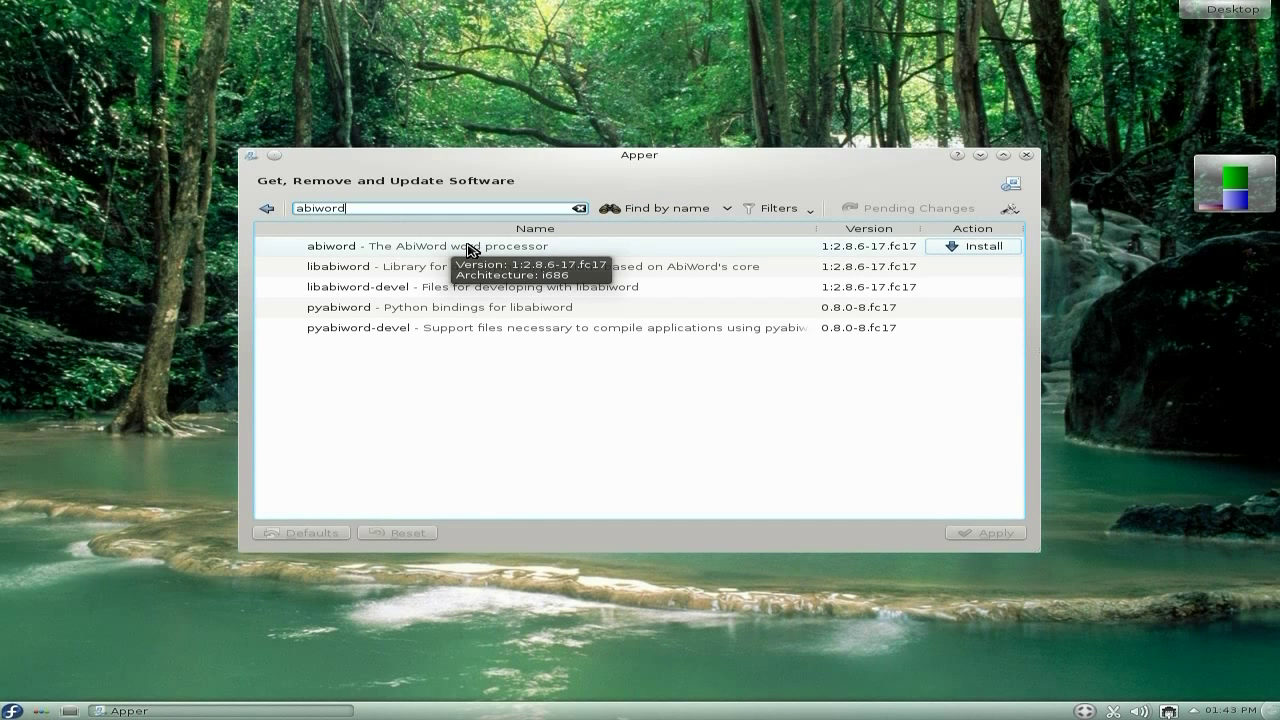
pyautogui.click(467, 249)
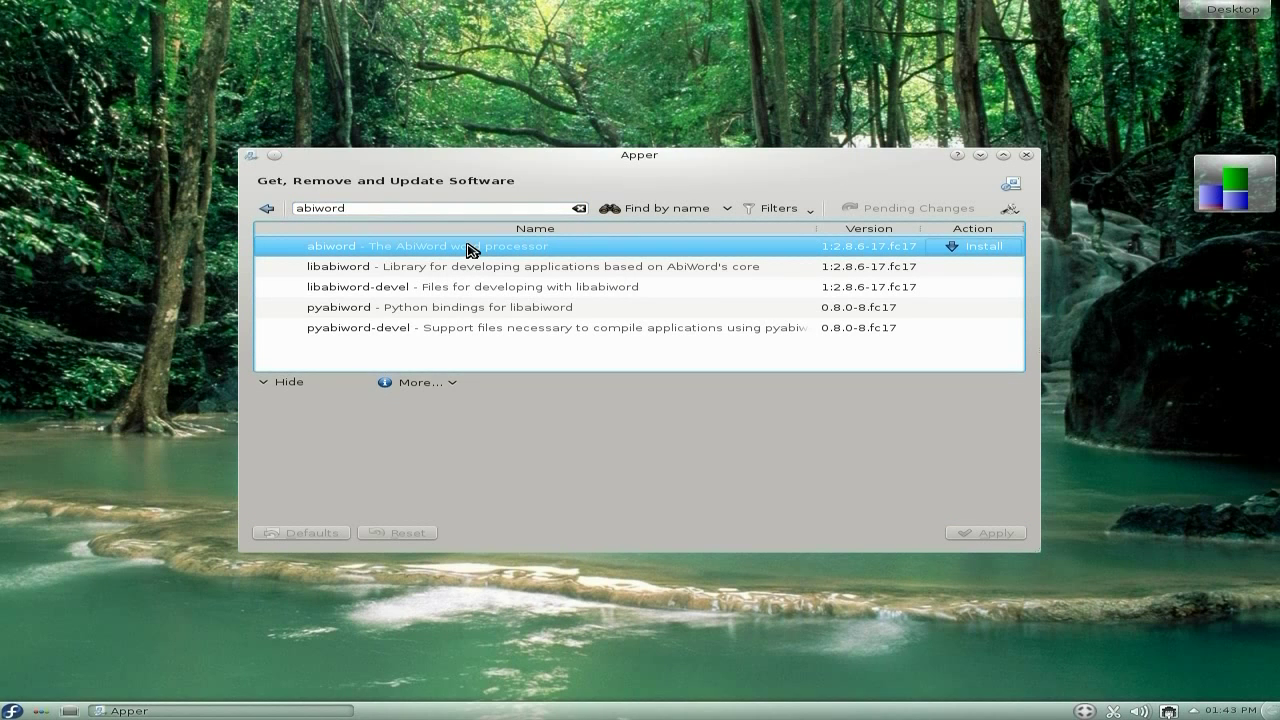
pyautogui.click(974, 249)
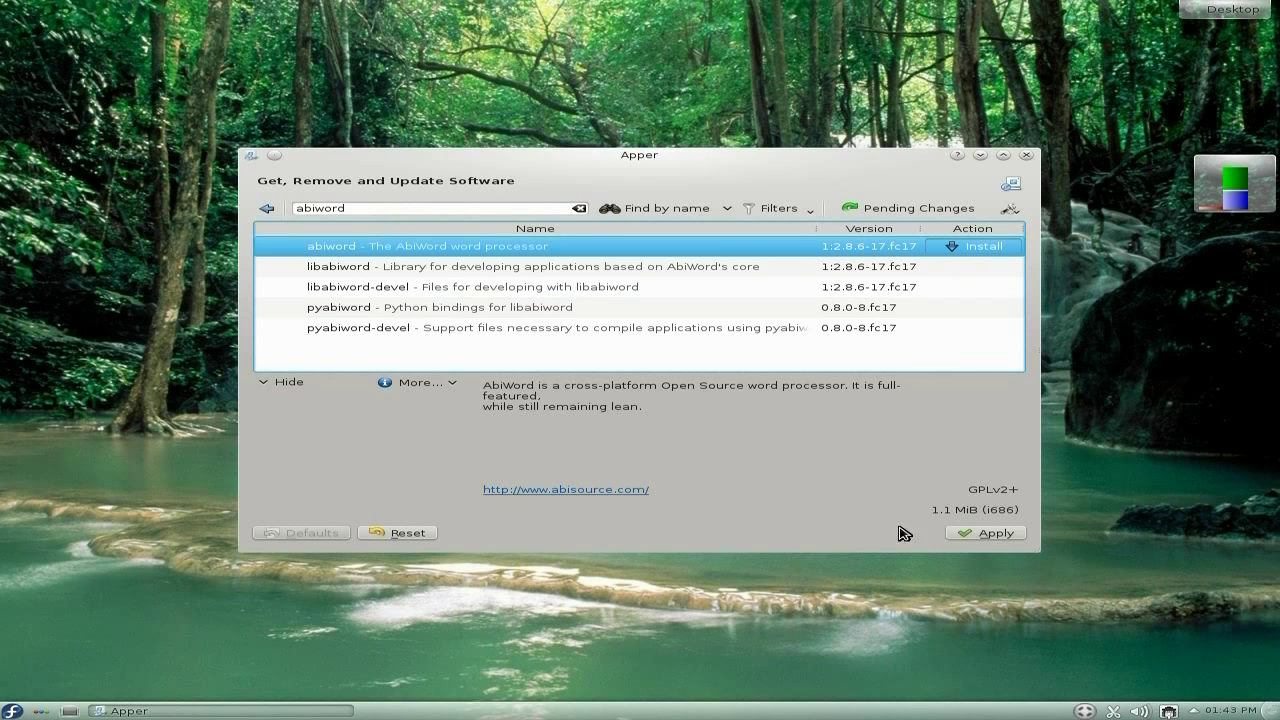
pyautogui.click(974, 536)
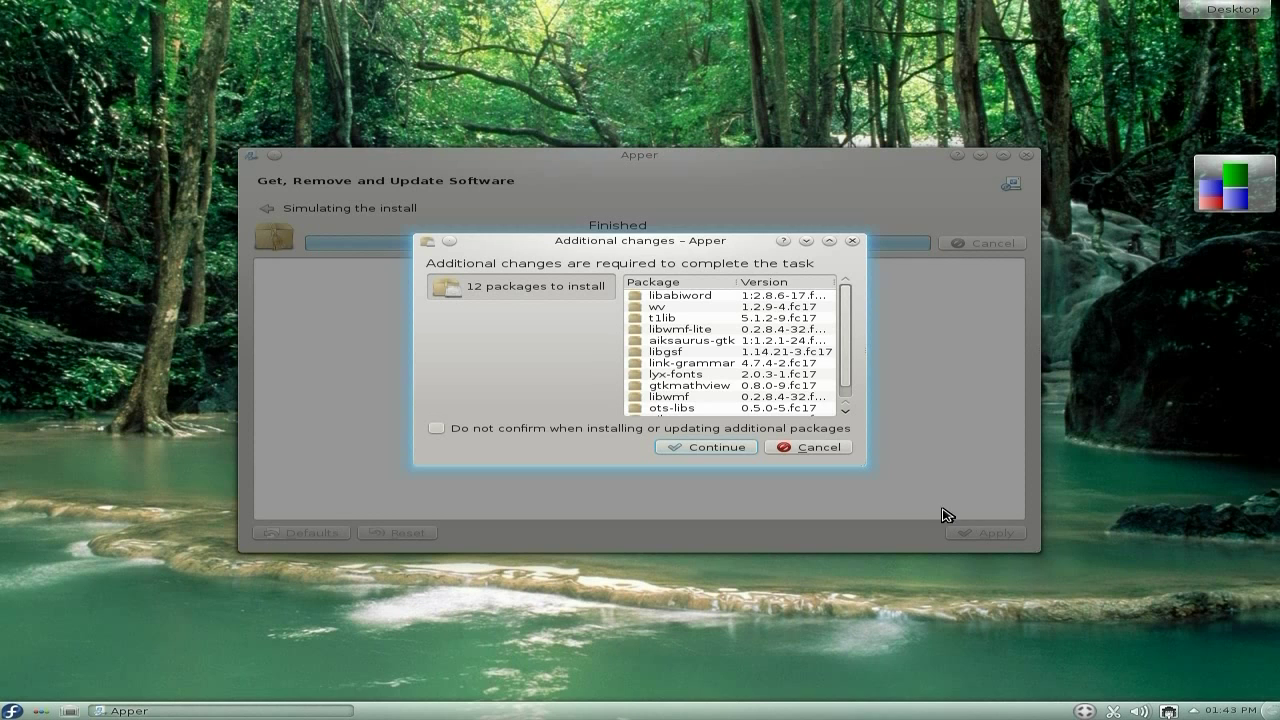
# Step: Review and accept the additional packages to install, and authenticate the installation with the account password
pyautogui.scroll(-1, 730, 348)
pyautogui.scroll(1, 730, 348)
pyautogui.click(719, 450)
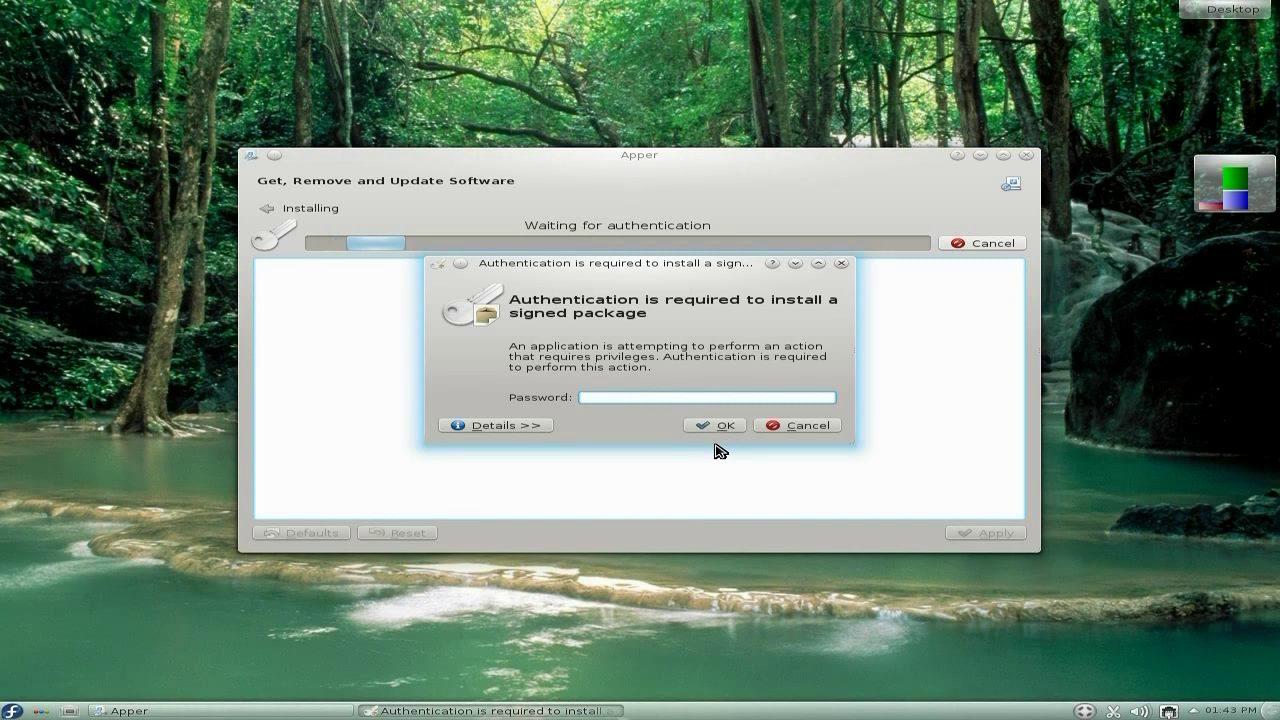
pyautogui.write('**********')
pyautogui.press('Return')
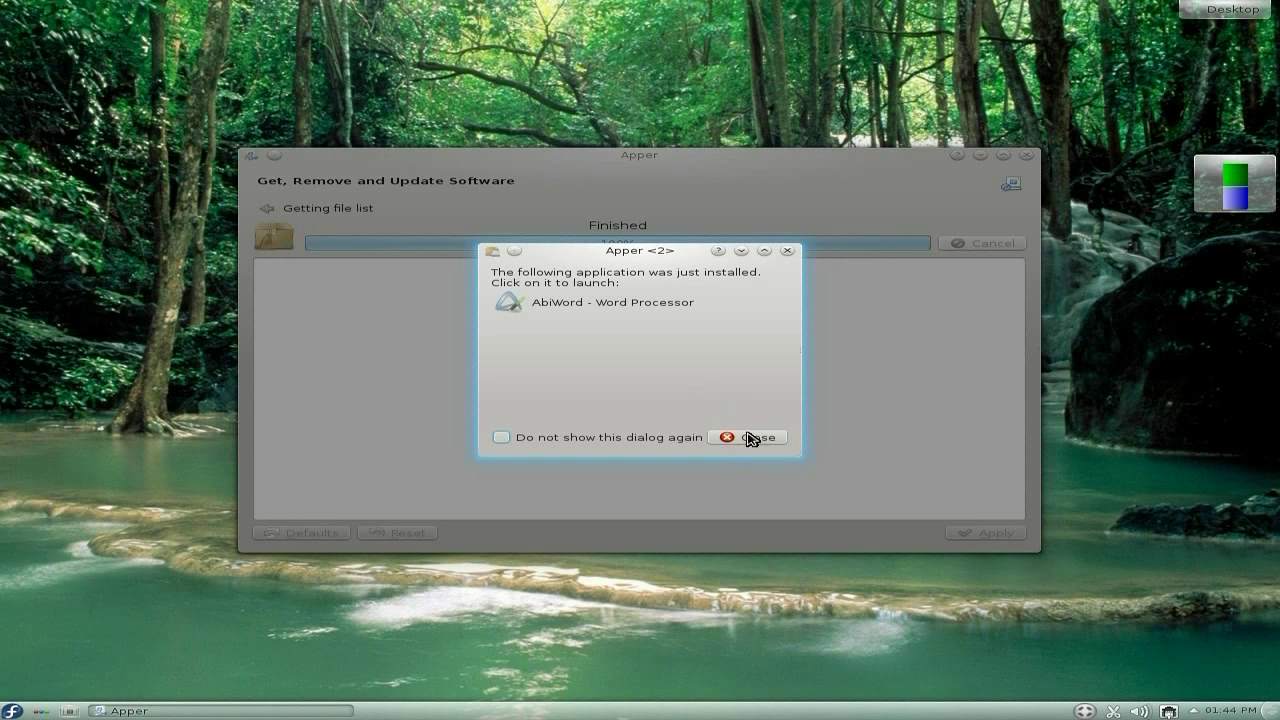
# Step: Dismiss the dialog offering to launch AbiWord and close the Apper package manager
pyautogui.click(752, 438)
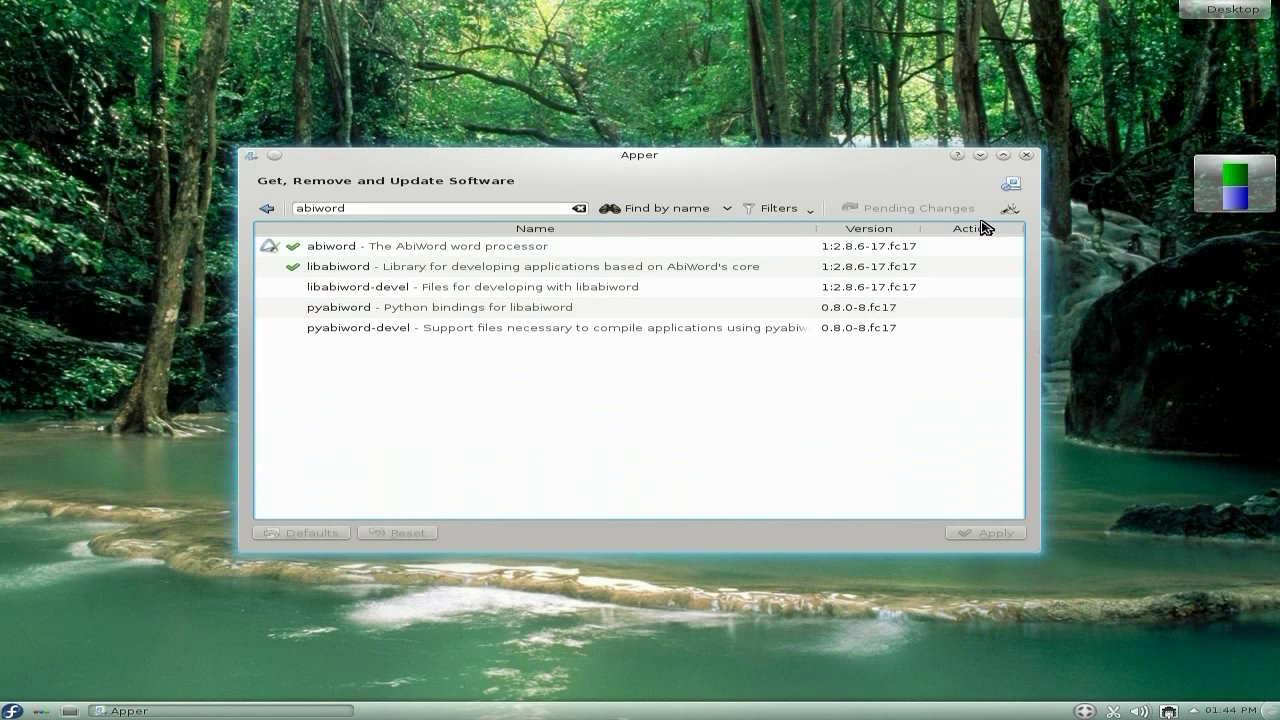
pyautogui.click(1025, 157)
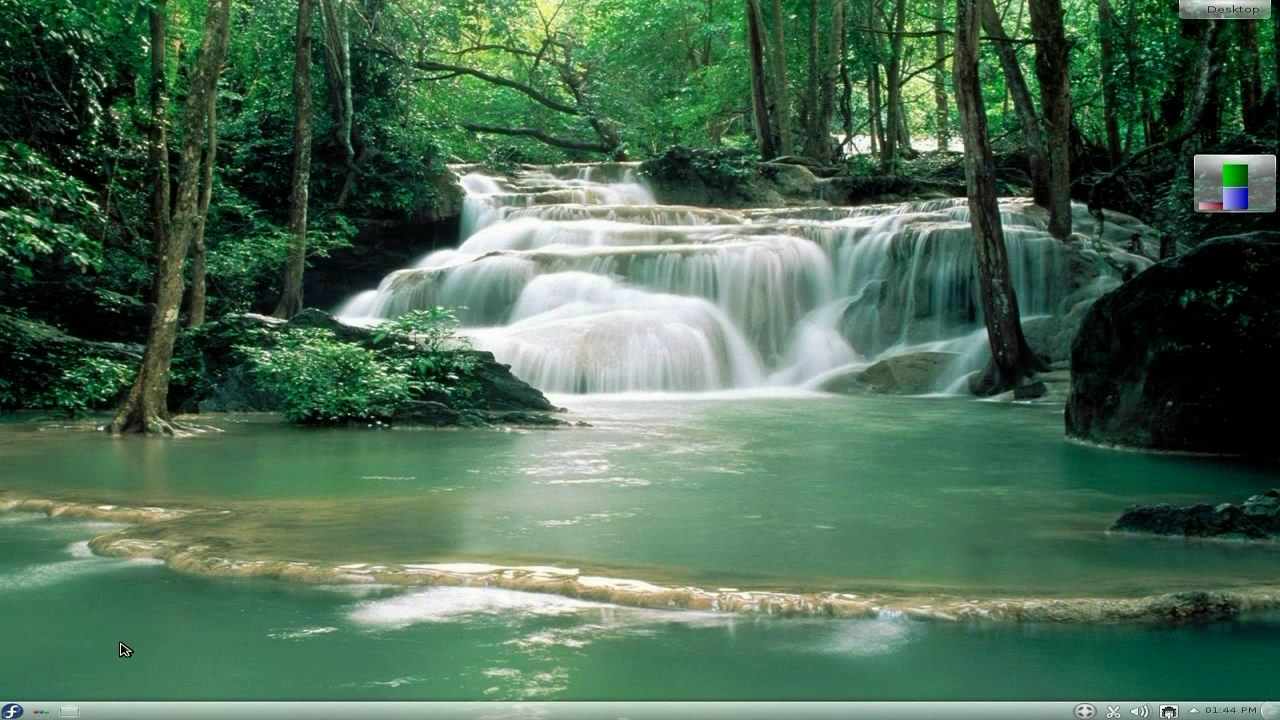
# Step: Launch the AbiWord word processor from the Office category of the installed applications
pyautogui.click(10, 712)
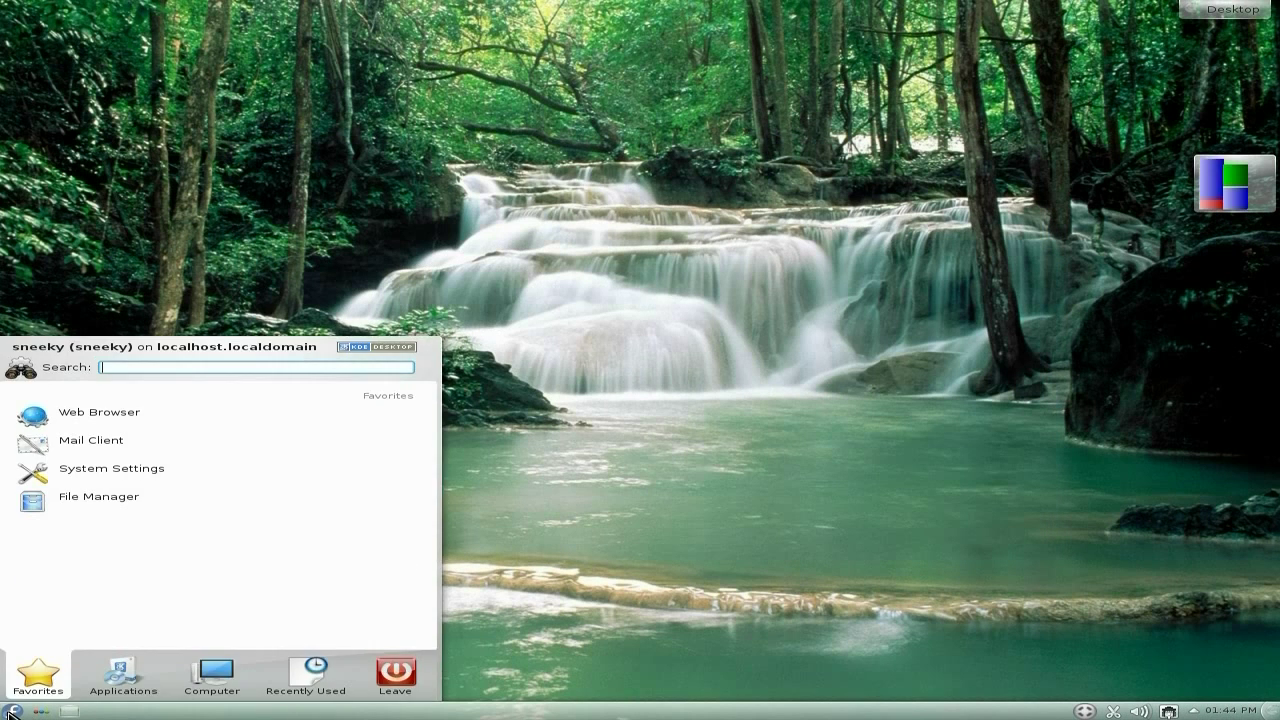
pyautogui.click(114, 679)
pyautogui.scroll(-1, 134, 586)
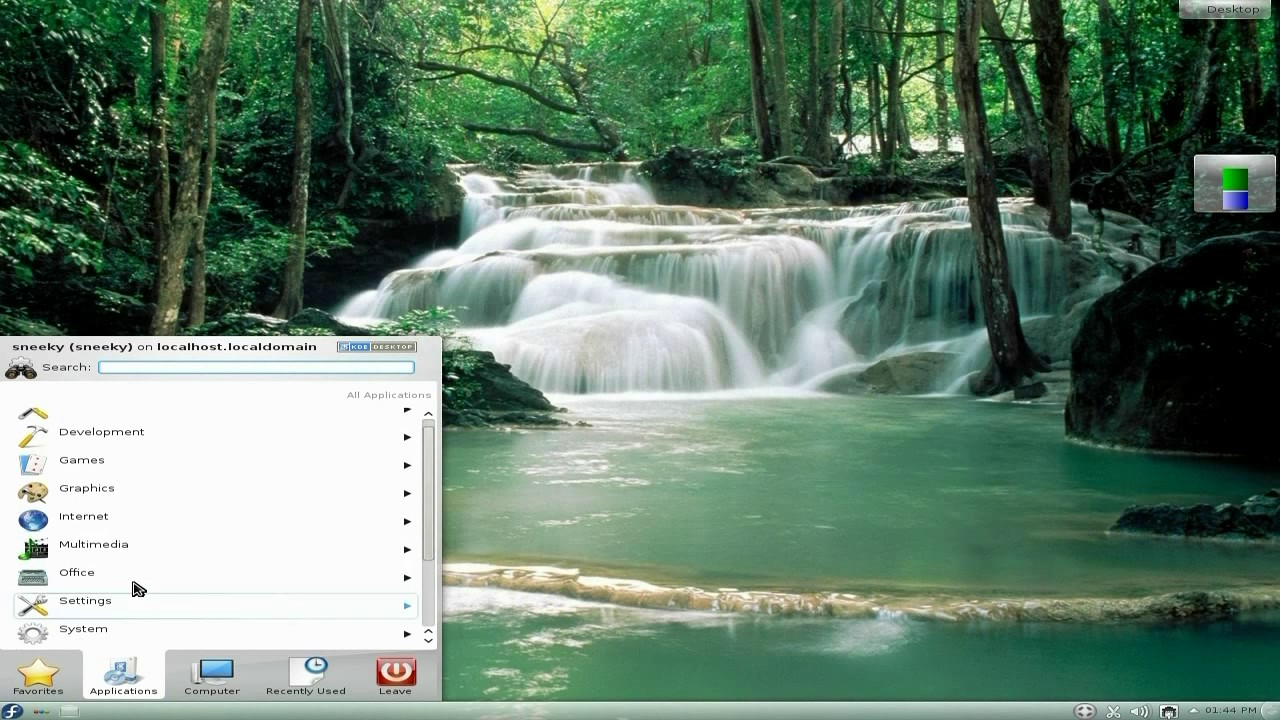
pyautogui.click(143, 577)
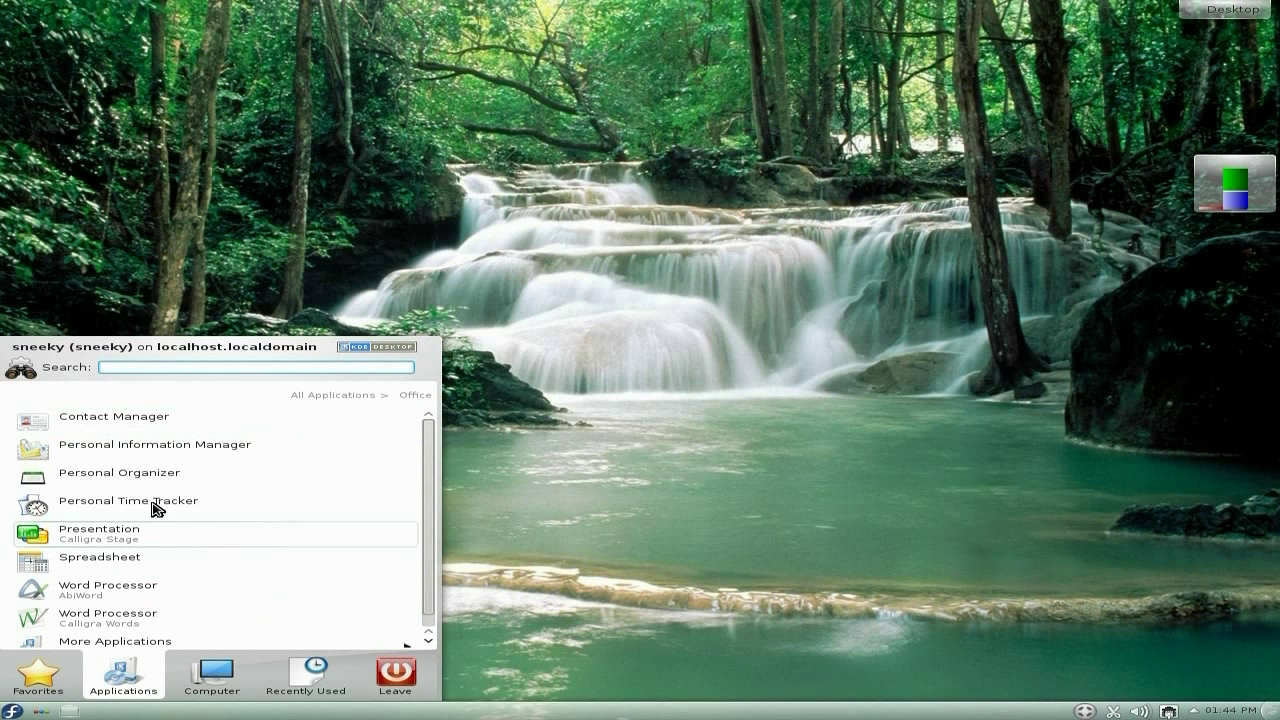
pyautogui.scroll(-1, 231, 518)
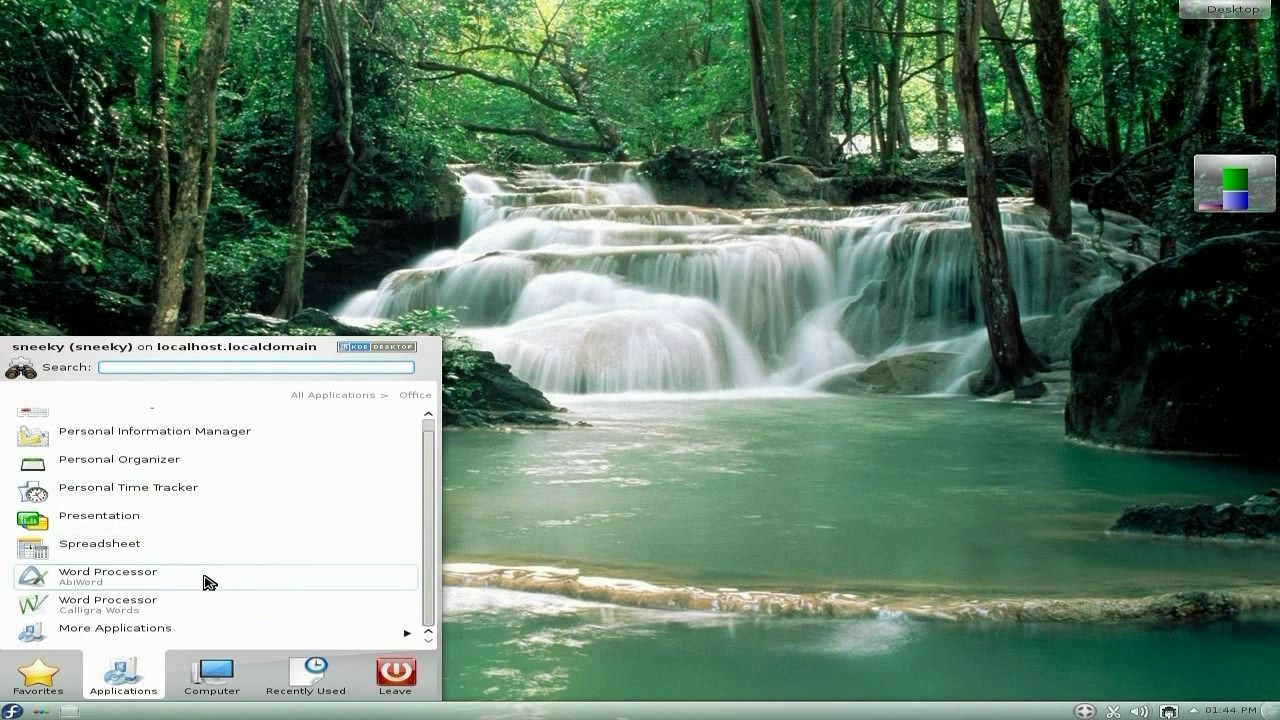
pyautogui.click(206, 578)
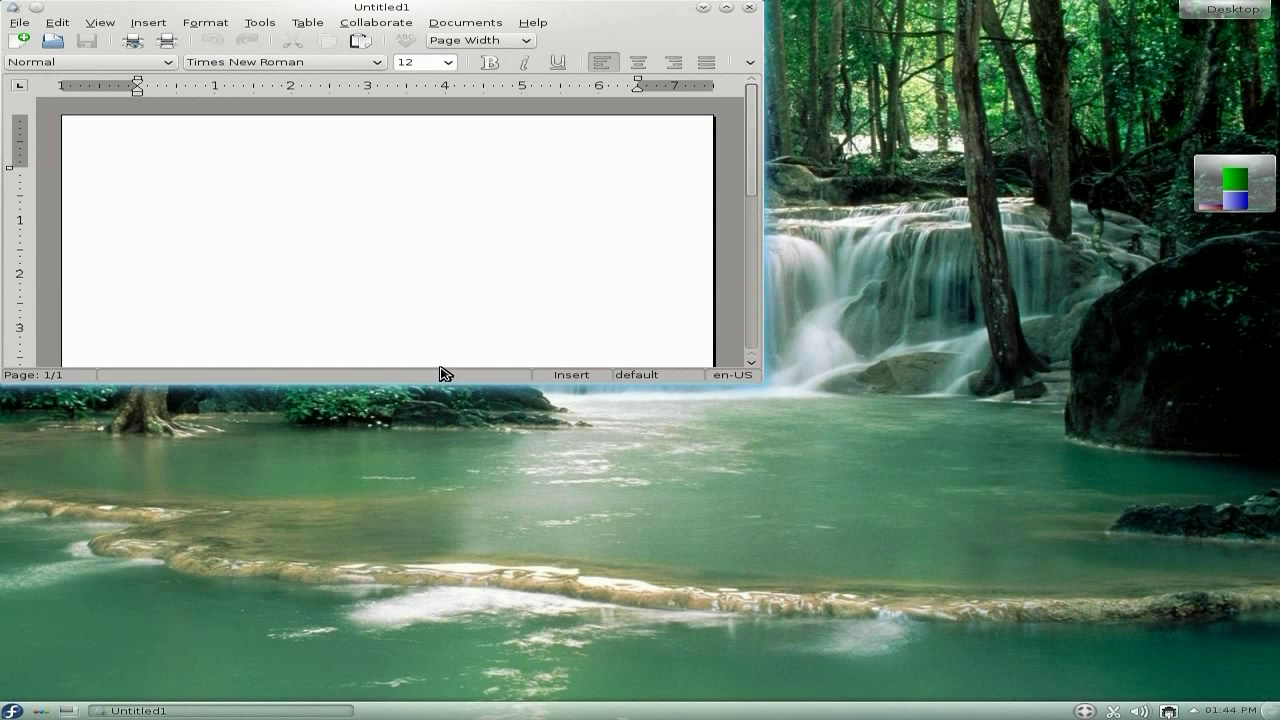
# Step: Check AbiWord's version information, dismiss it, and close the word processor
pyautogui.click(540, 22)
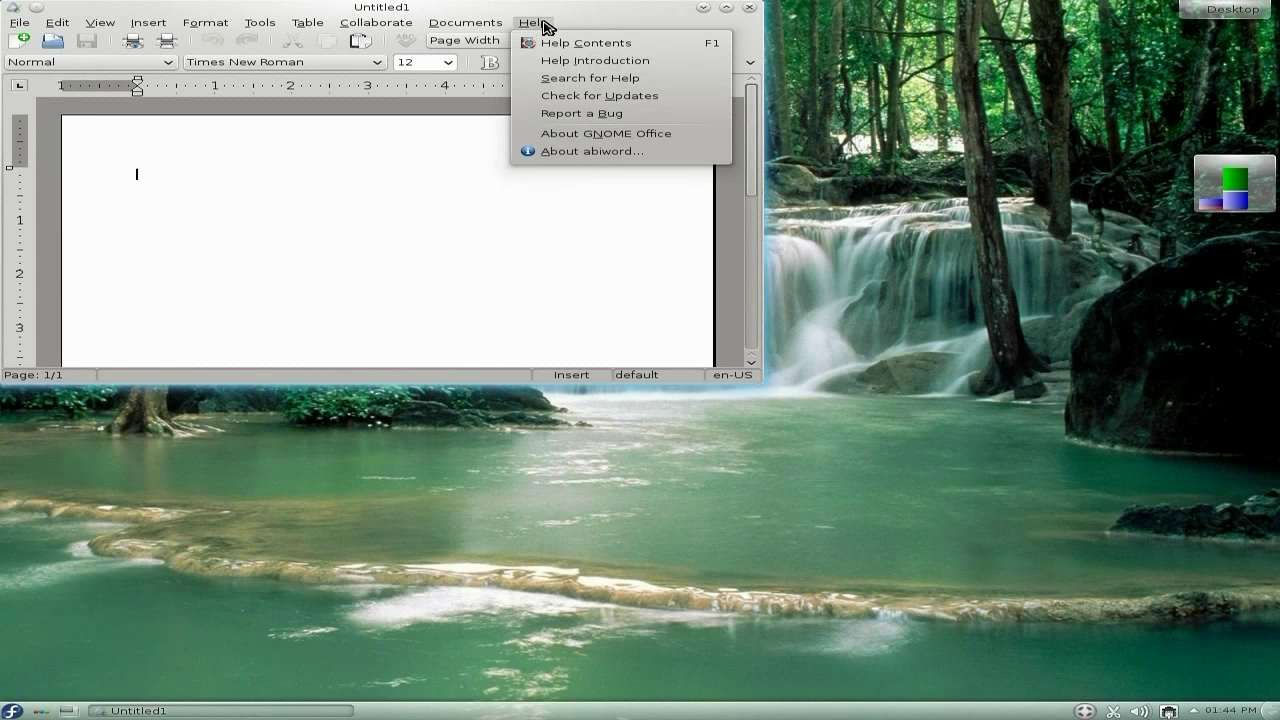
pyautogui.click(563, 152)
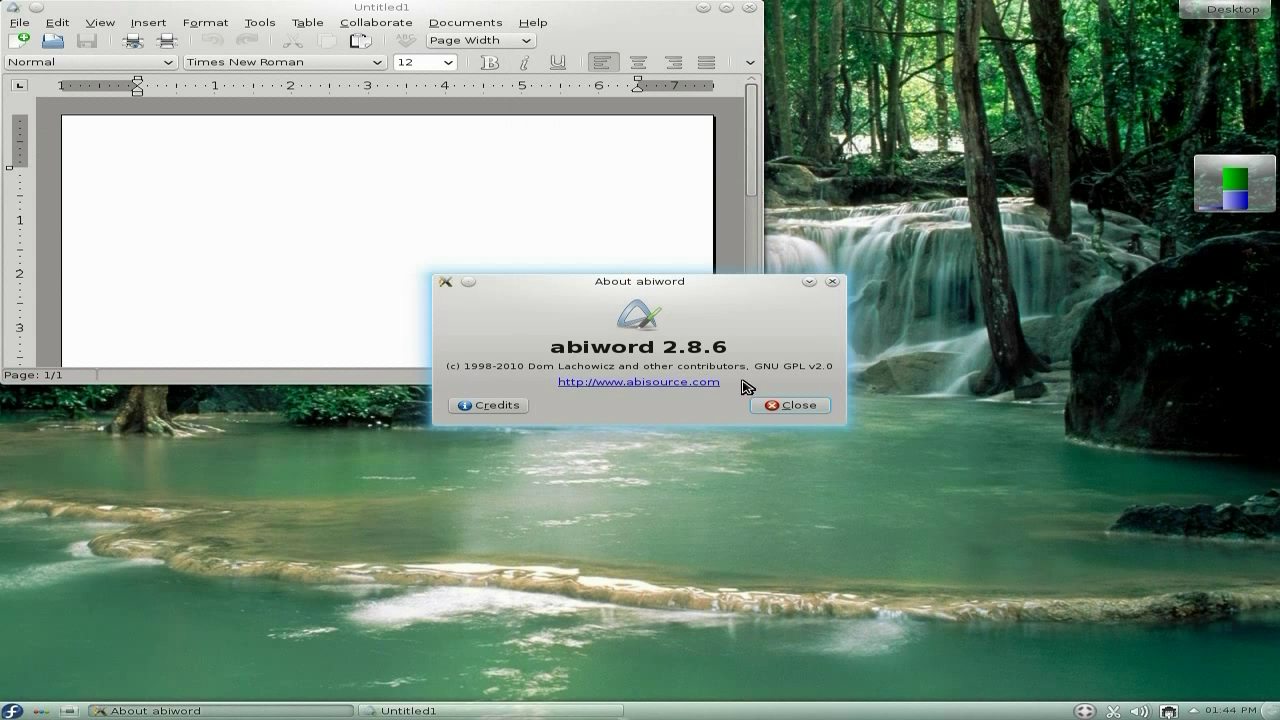
pyautogui.click(781, 407)
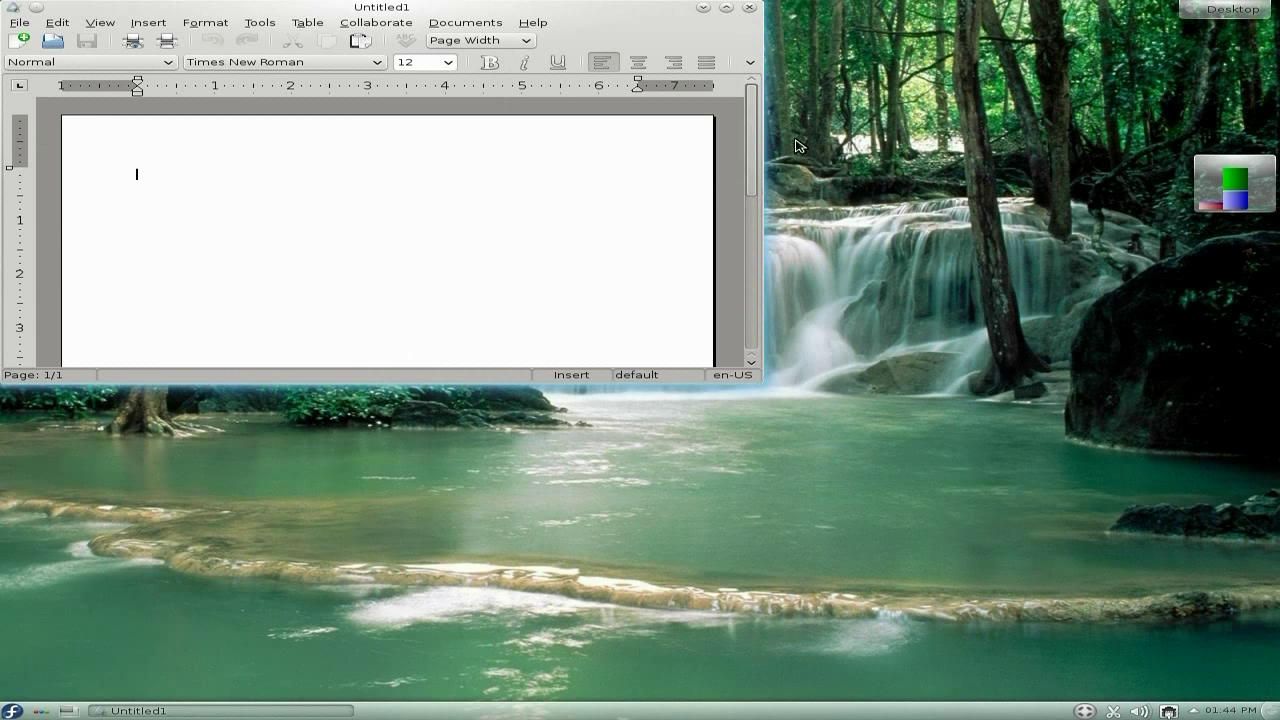
pyautogui.click(751, 12)
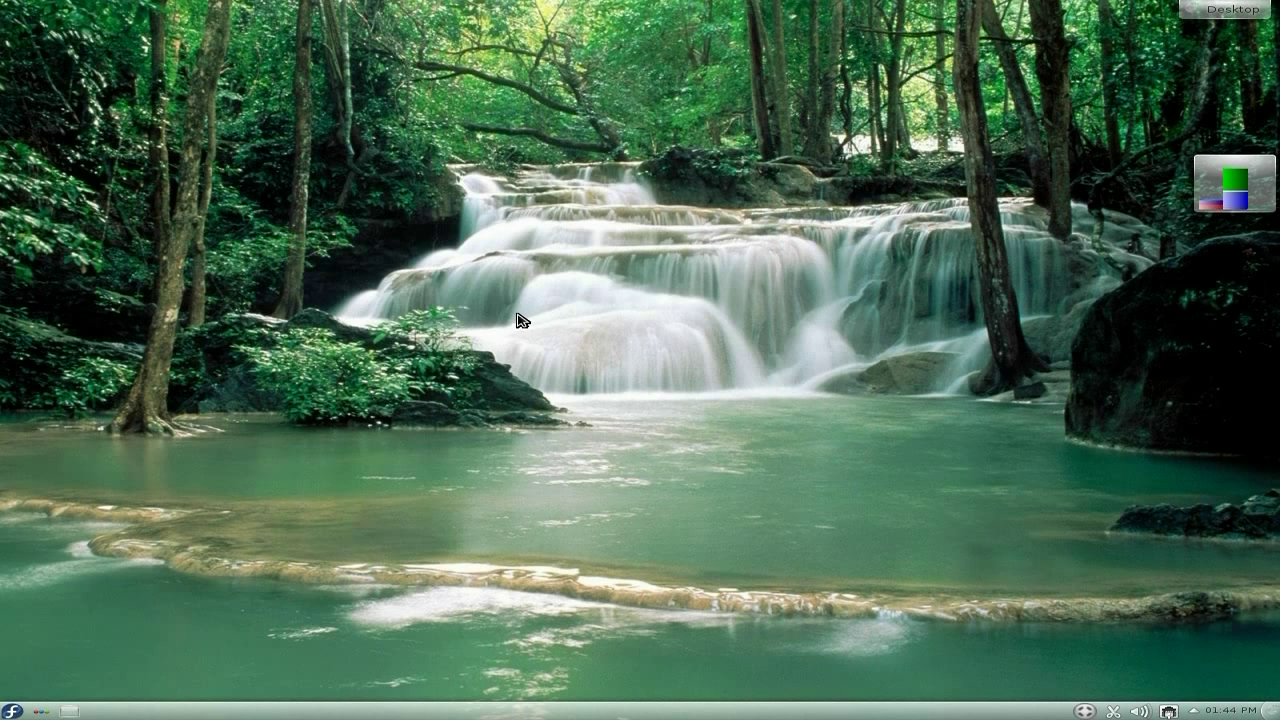
# Step: Open a Blank Worksheet in the Calligra Sheets office application and close the program
pyautogui.click(11, 711)
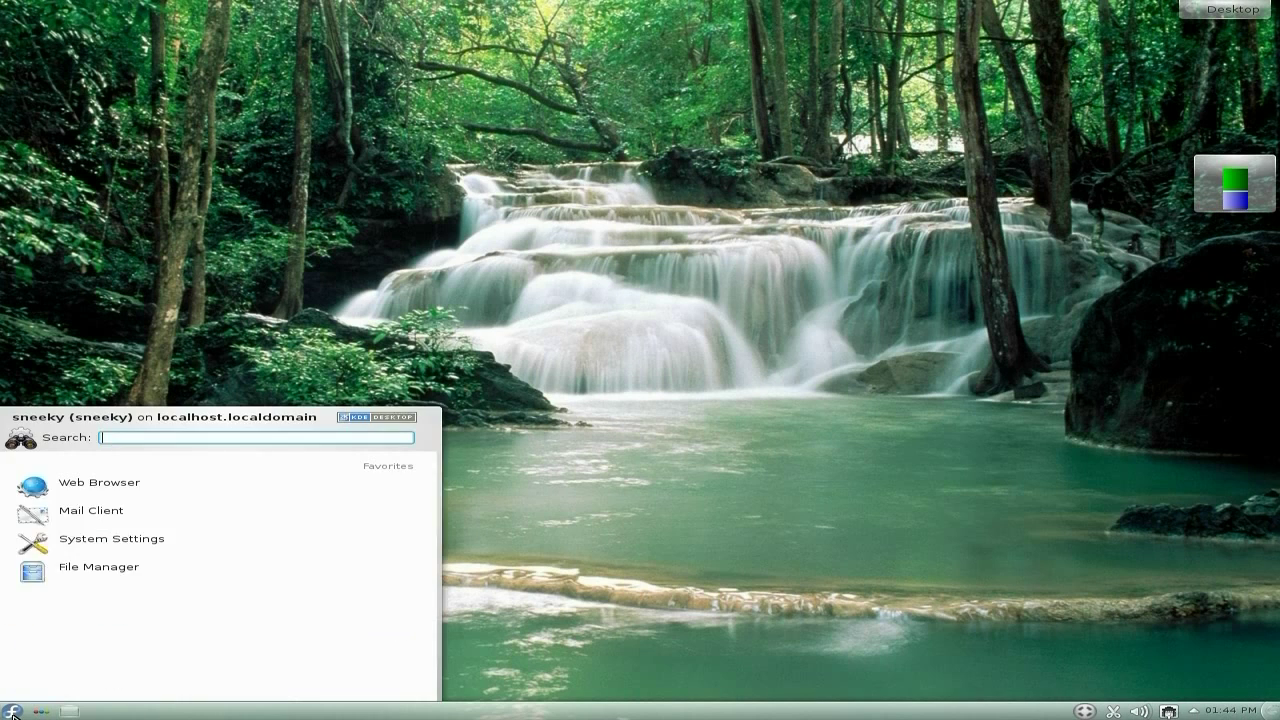
pyautogui.click(122, 684)
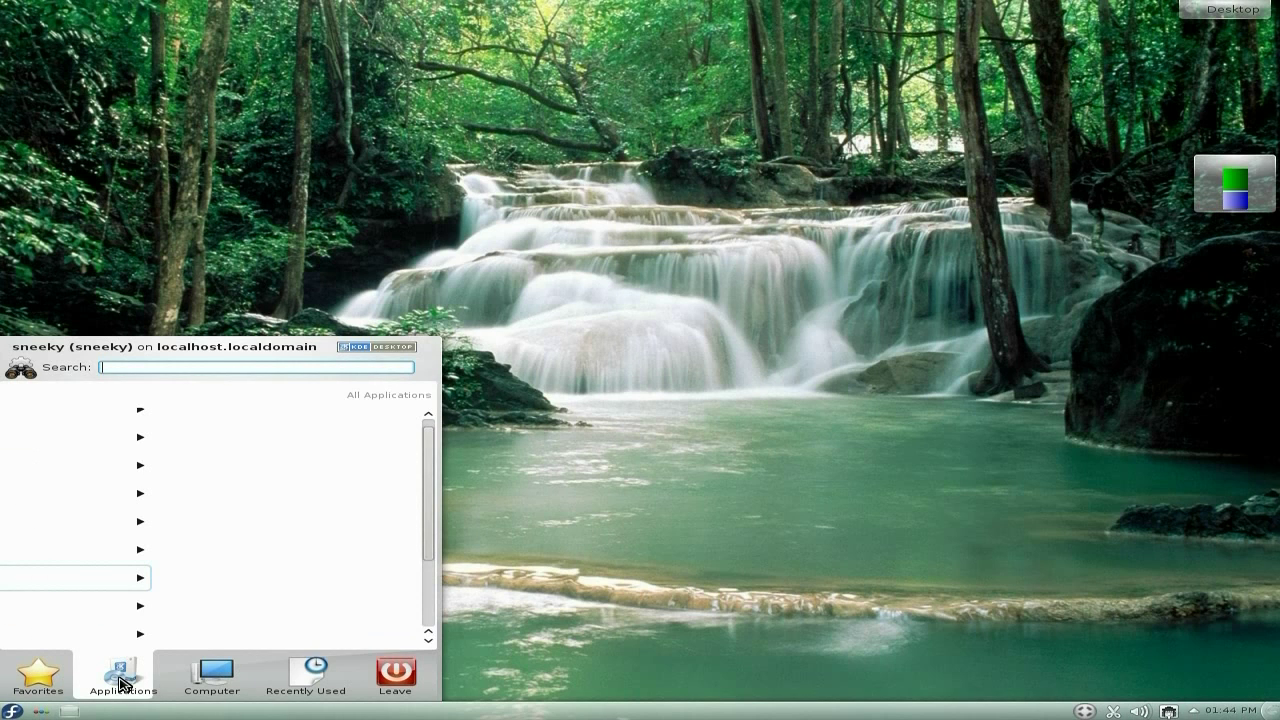
pyautogui.click(137, 580)
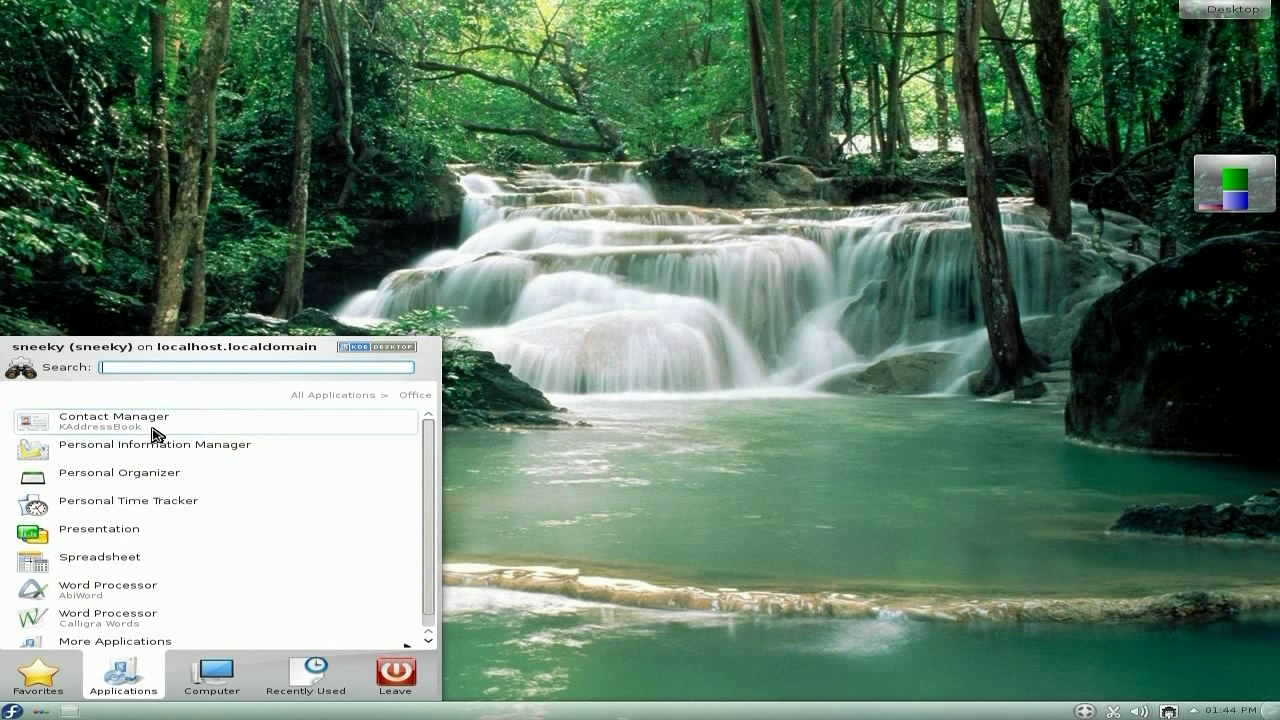
pyautogui.click(165, 568)
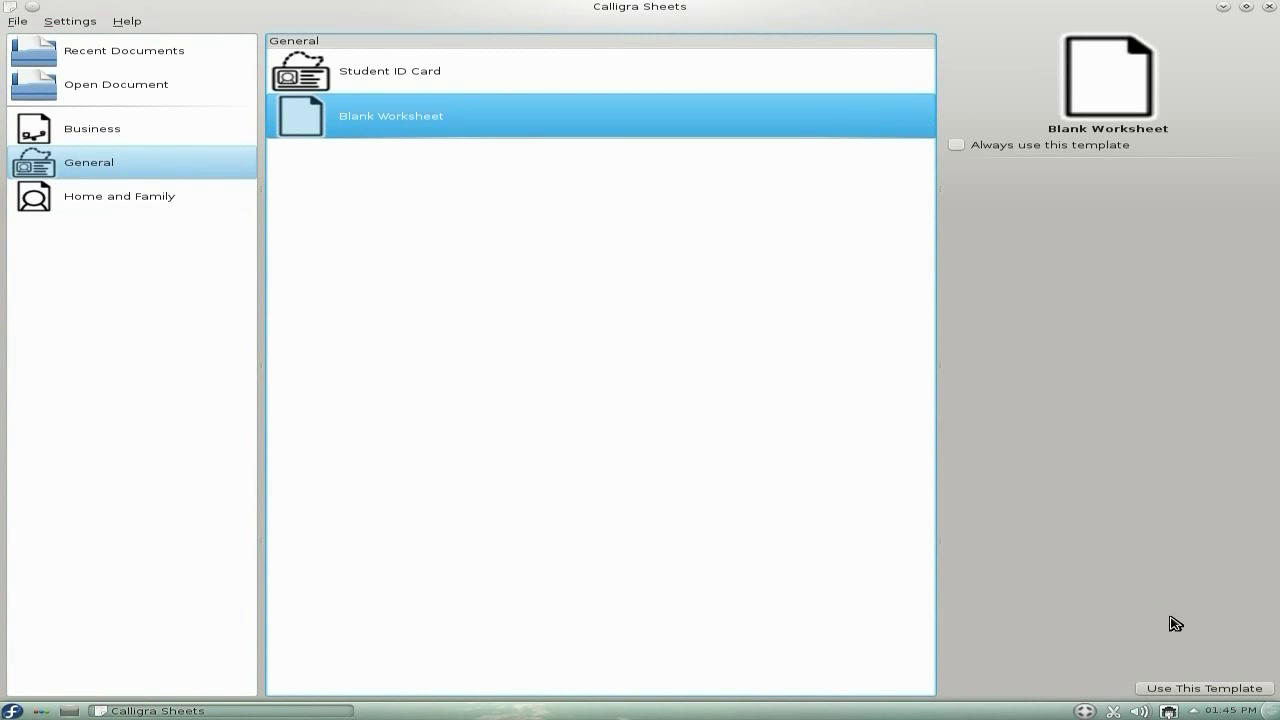
pyautogui.click(1210, 688)
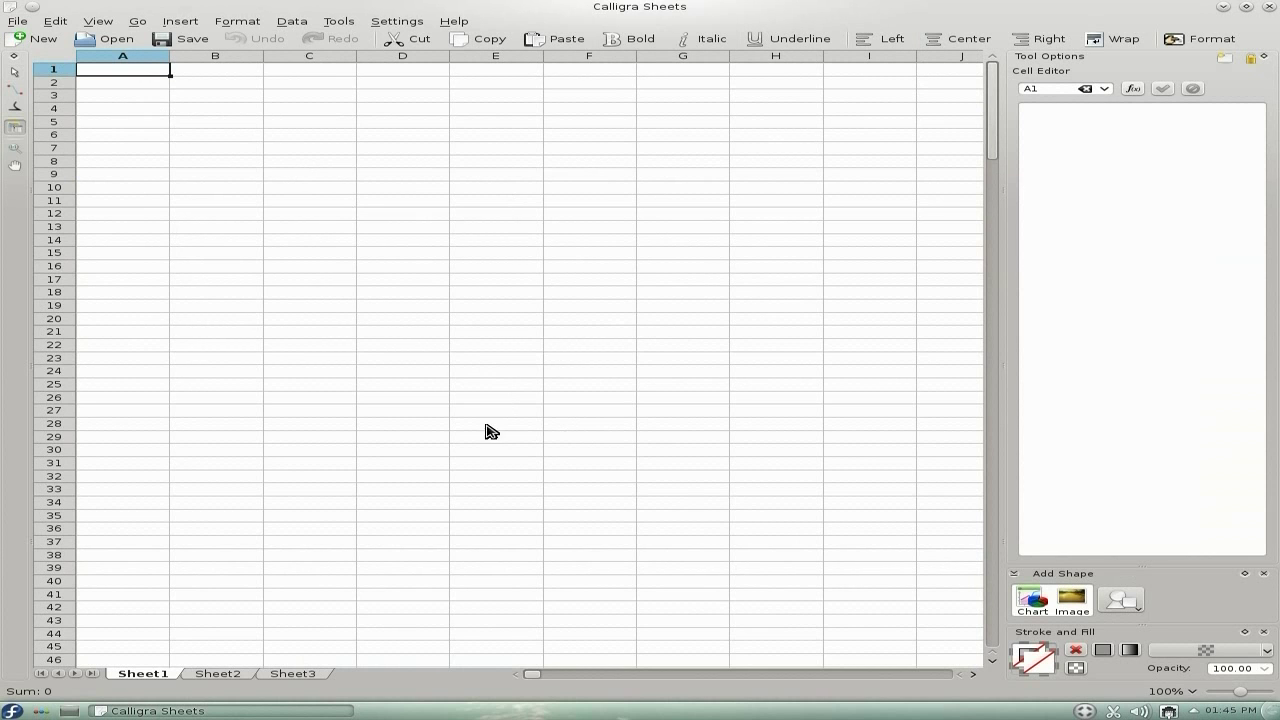
pyautogui.click(1270, 8)
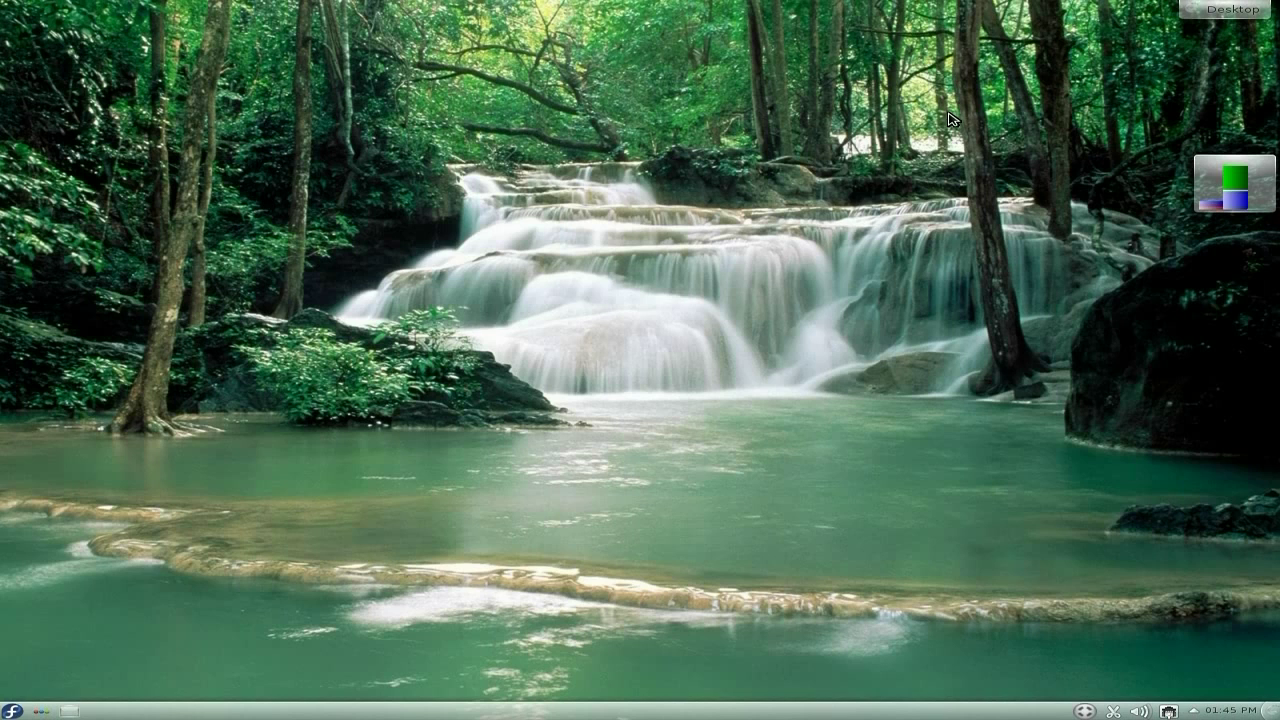
# Step: Open a Professional Letter document in the Calligra Words word processor and close the program
pyautogui.click(9, 713)
pyautogui.click(122, 675)
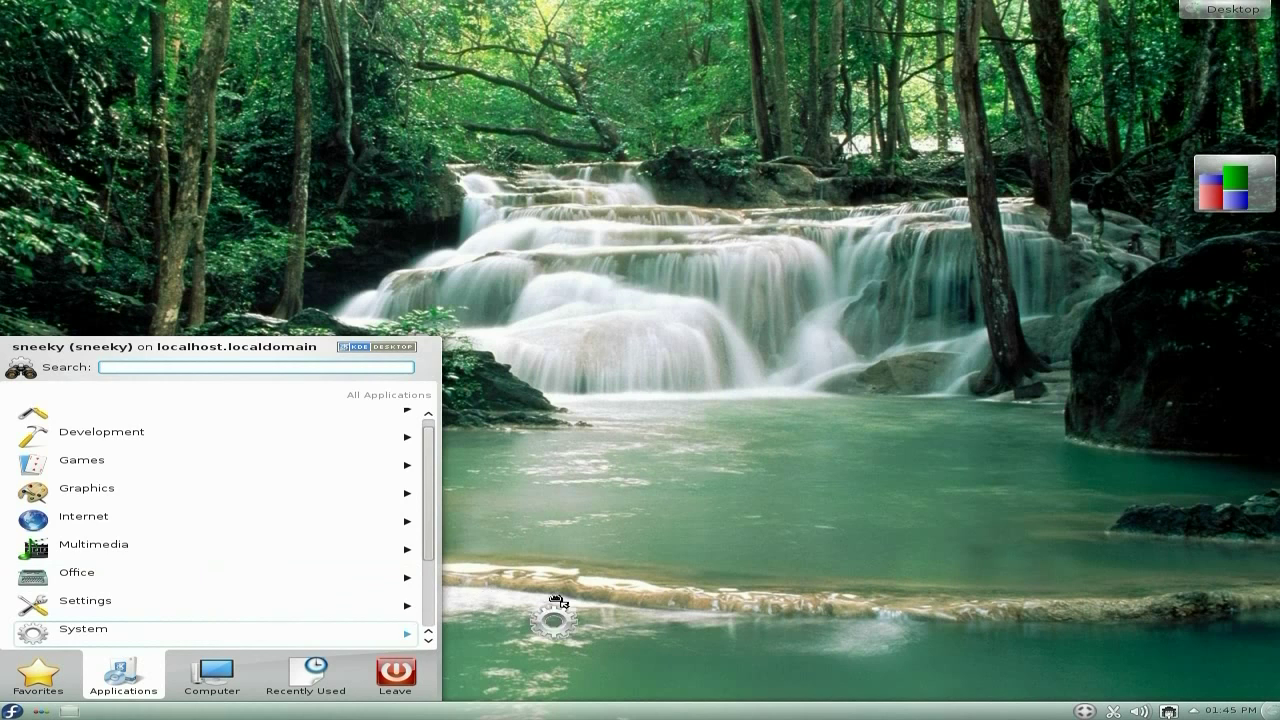
pyautogui.rightClick(557, 601)
pyautogui.click(470, 570)
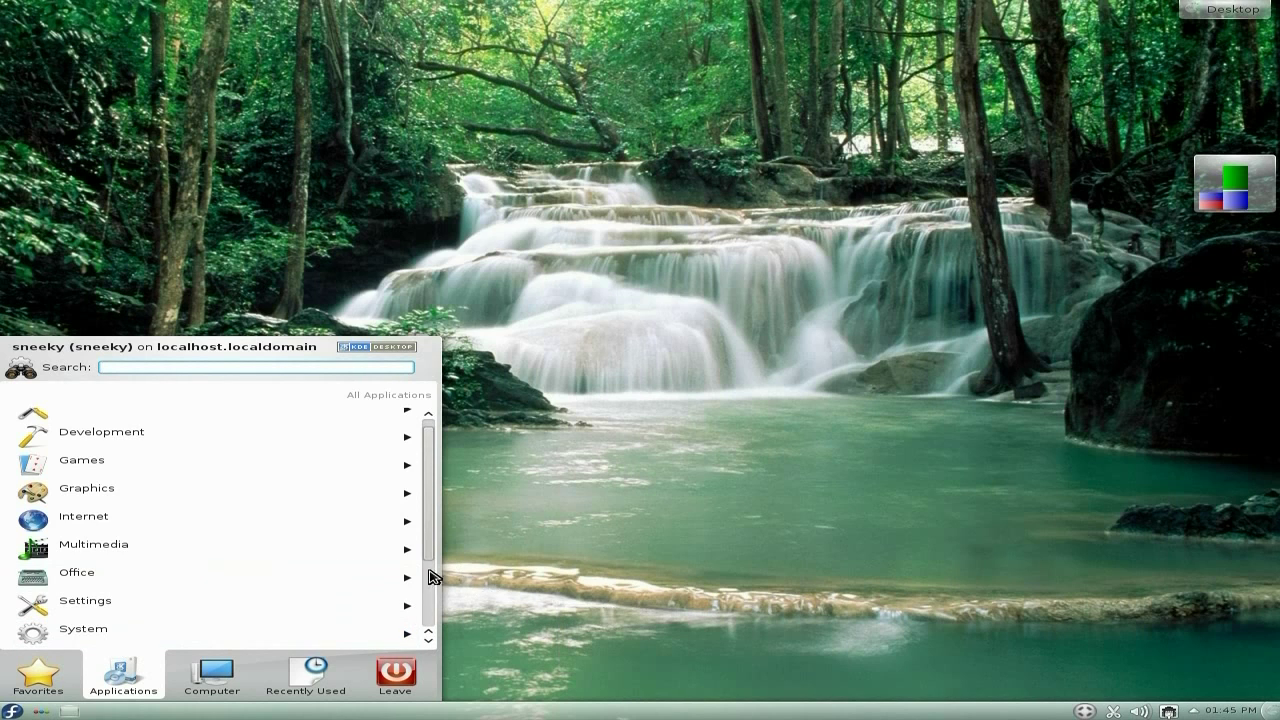
pyautogui.click(150, 579)
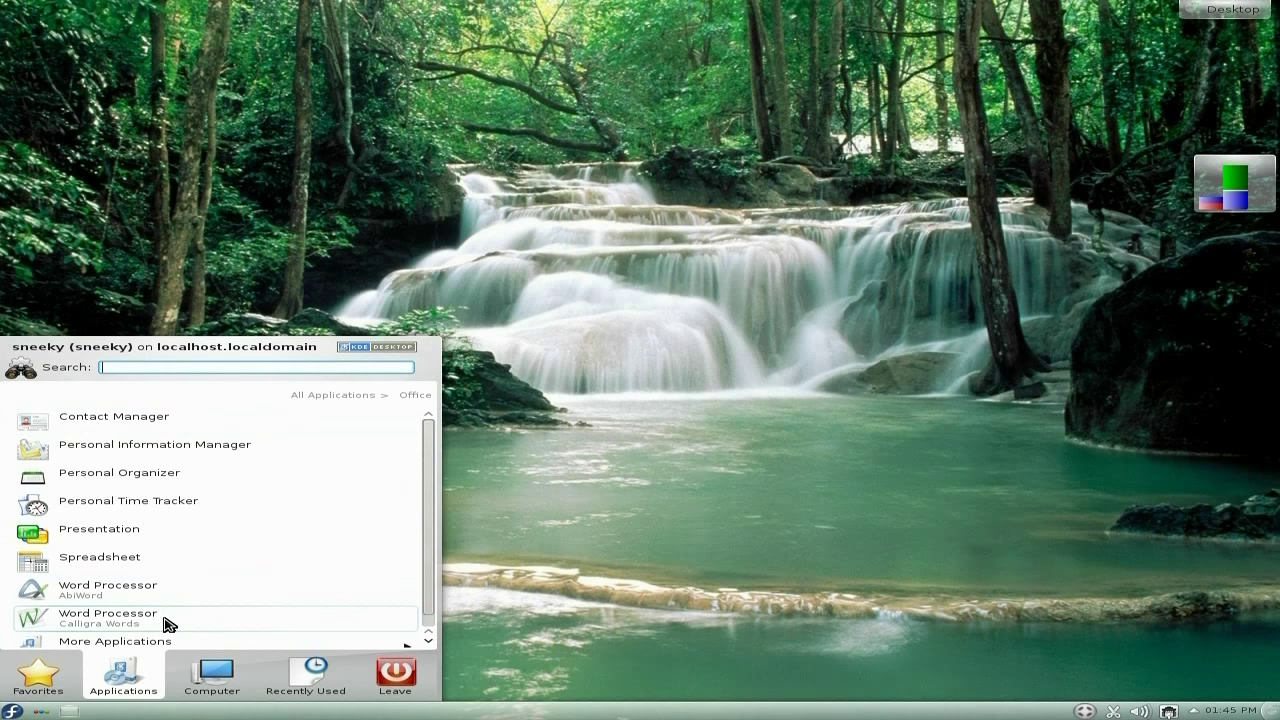
pyautogui.click(165, 624)
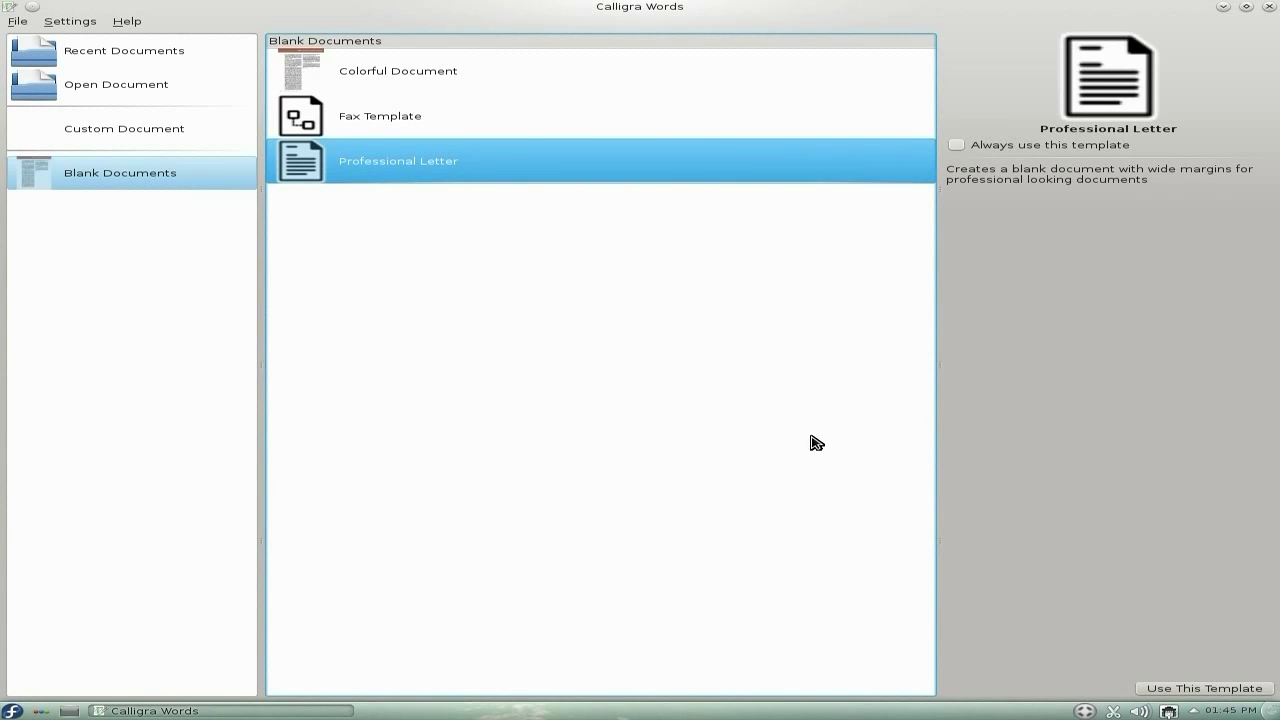
pyautogui.click(1213, 689)
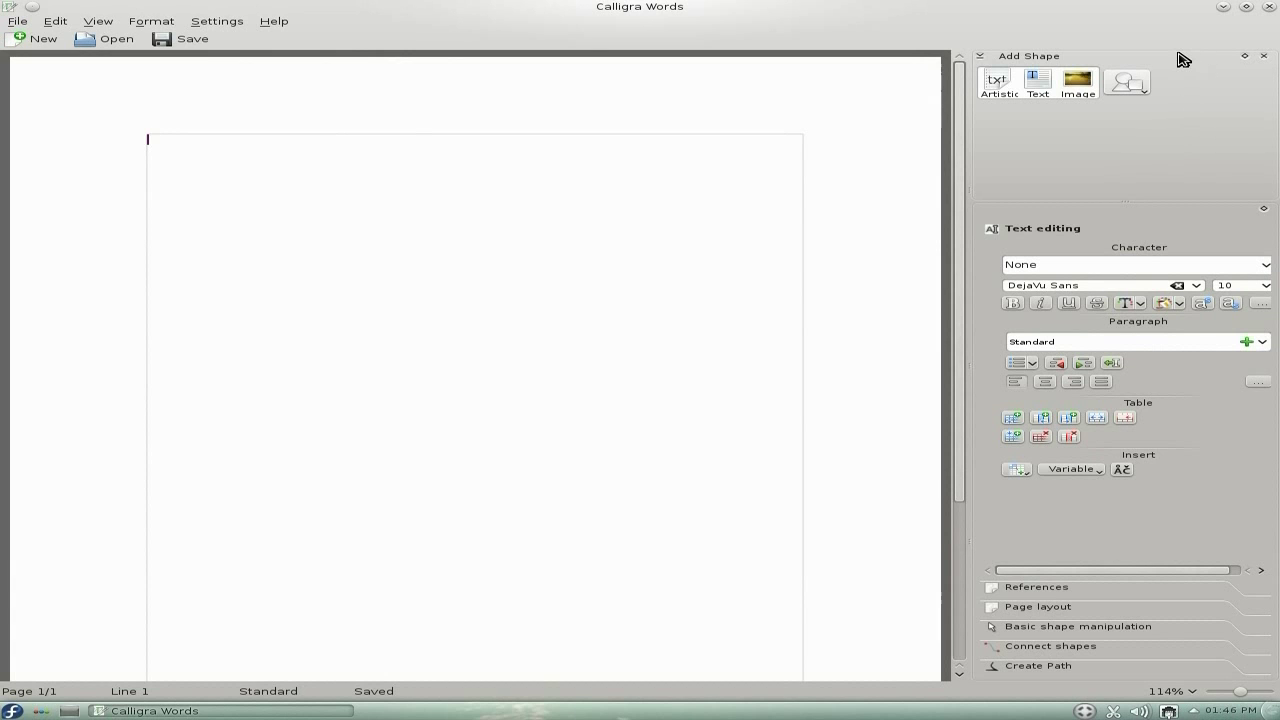
pyautogui.click(1269, 8)
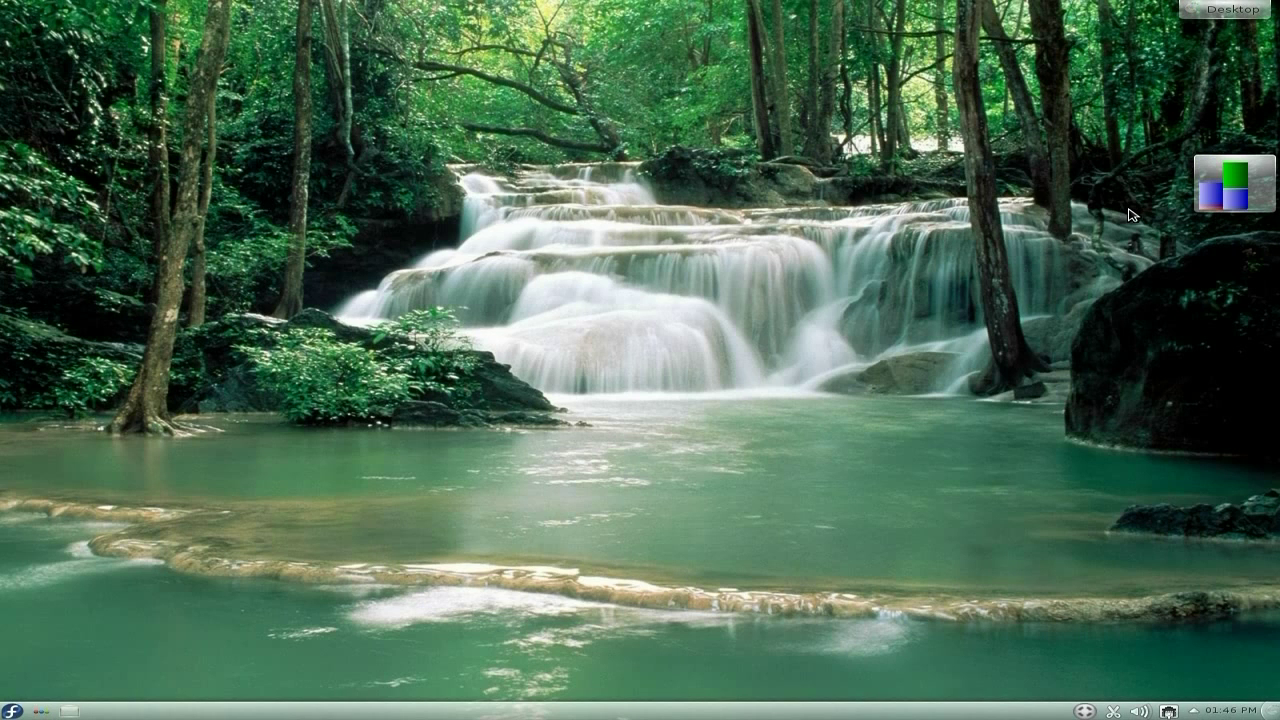
# Step: Browse the installed applications in the Multimedia category and the Internet category
pyautogui.click(12, 711)
pyautogui.click(116, 680)
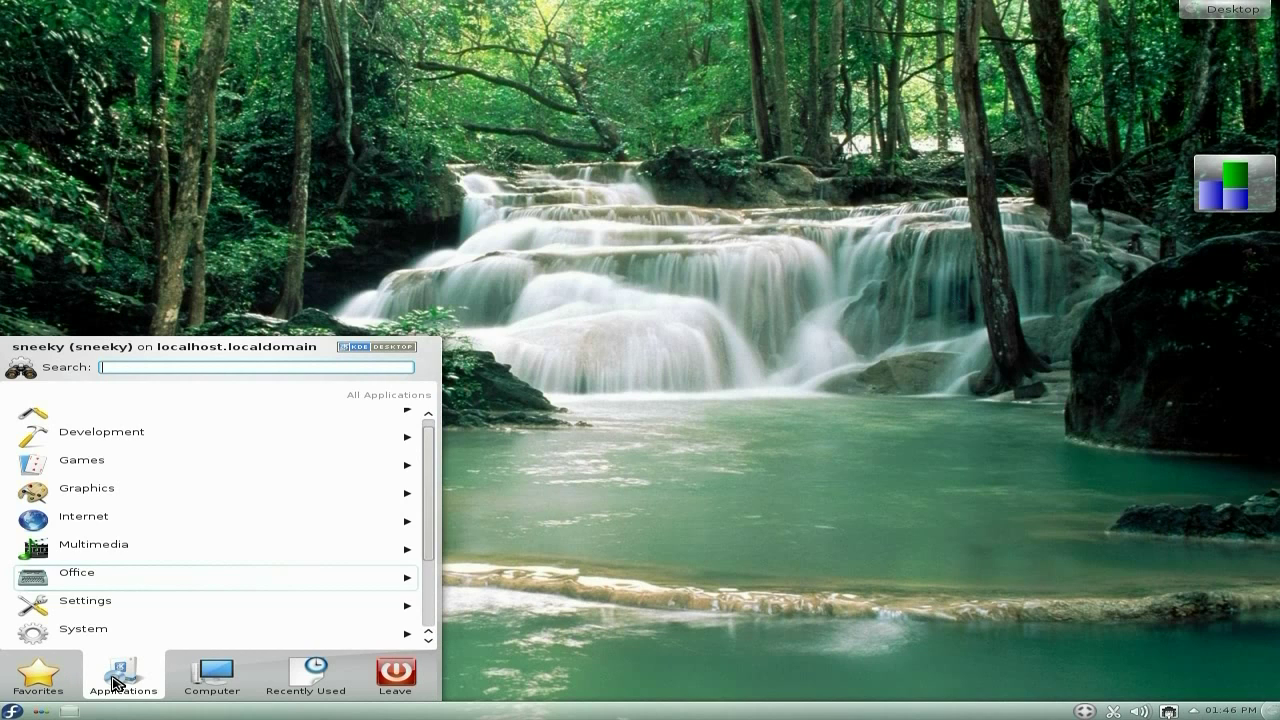
pyautogui.click(130, 548)
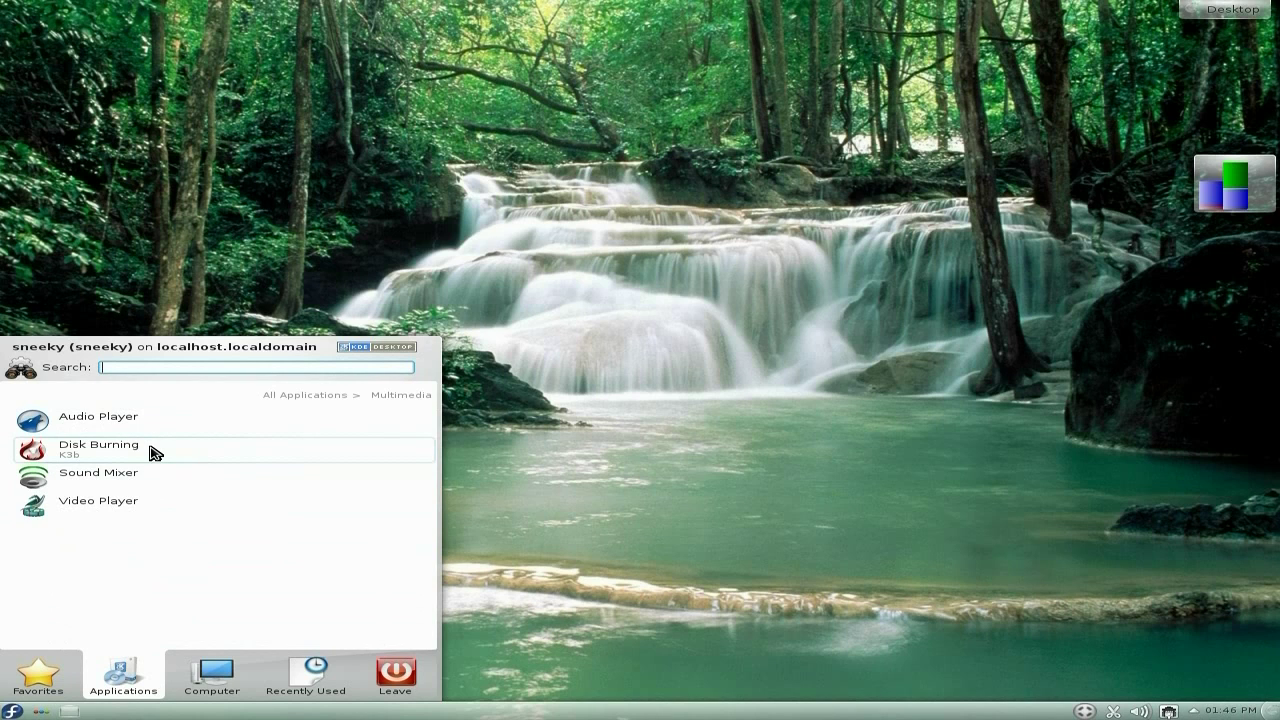
pyautogui.click(278, 398)
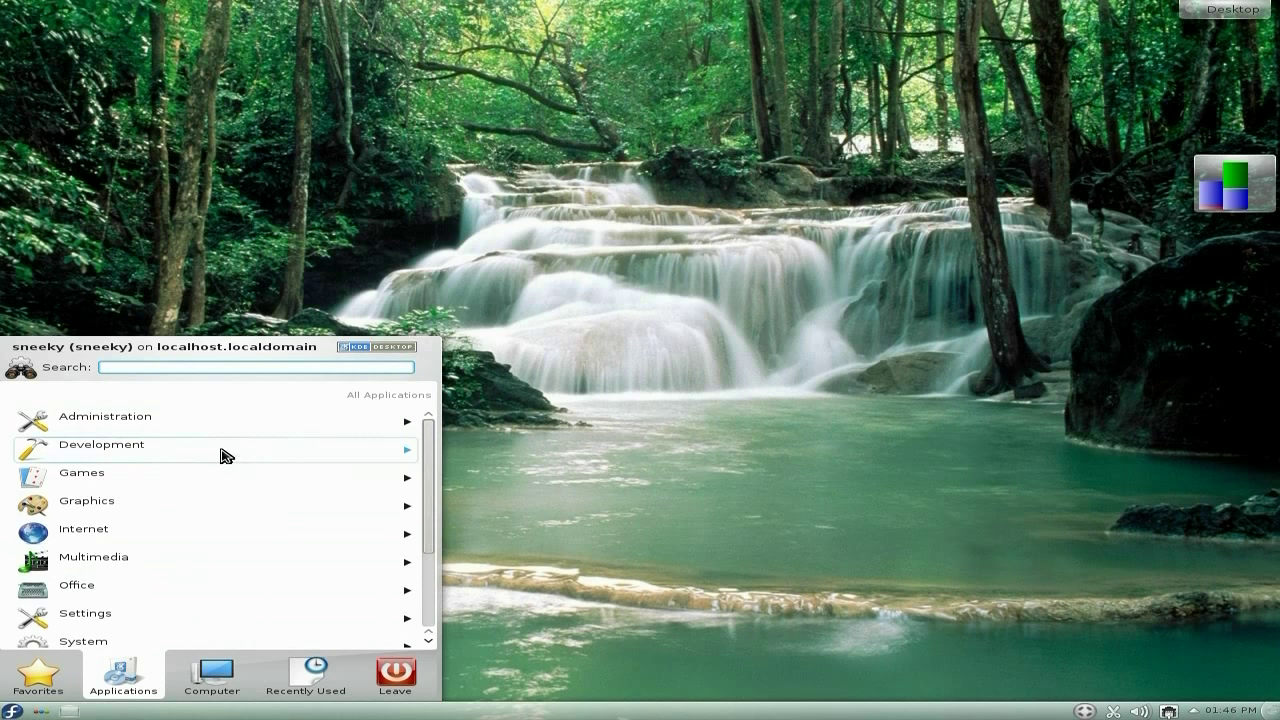
pyautogui.click(163, 530)
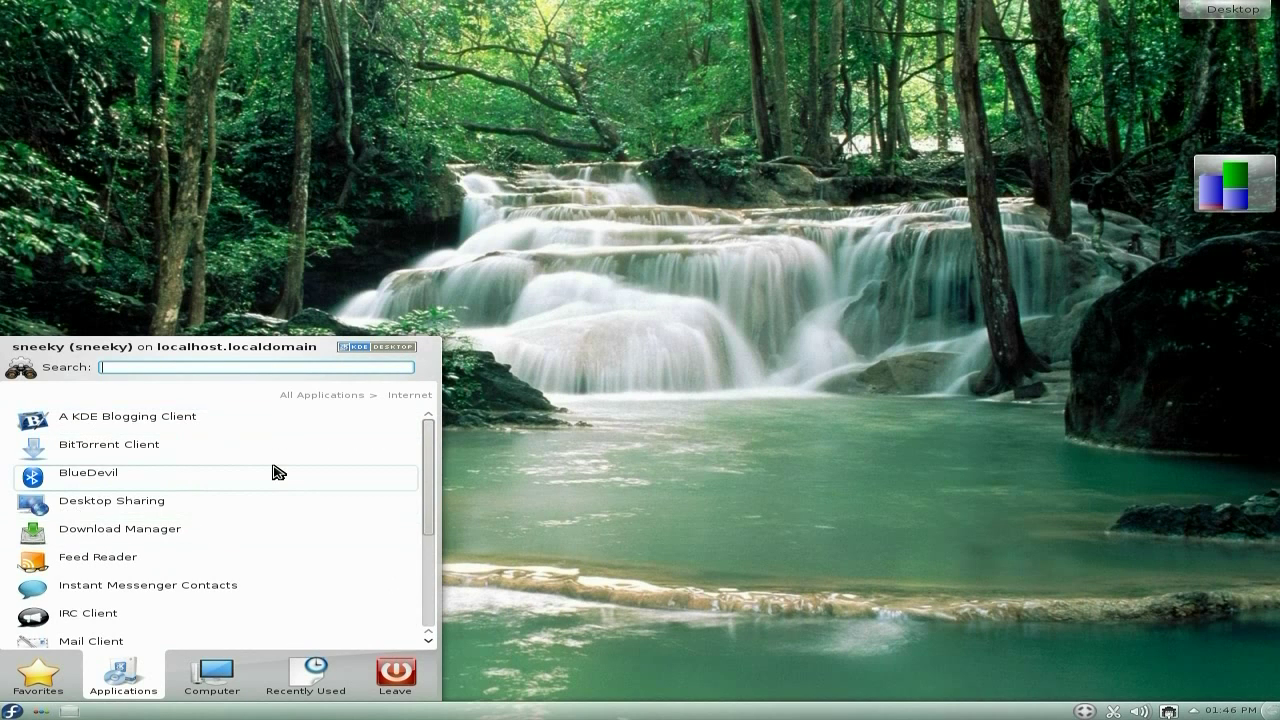